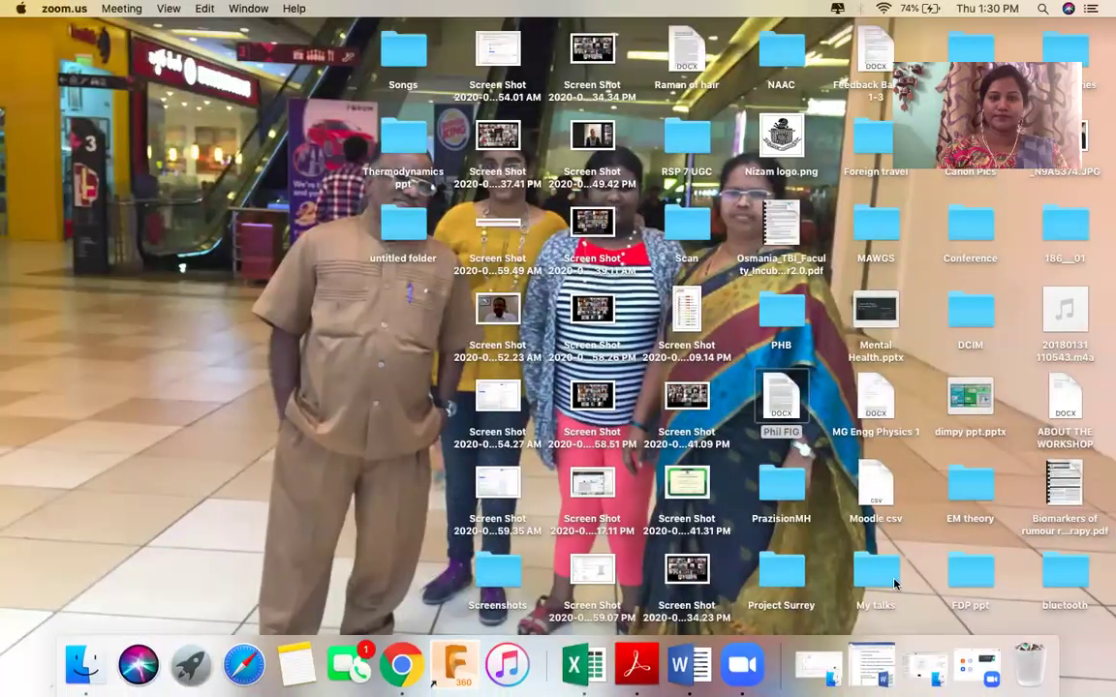
# Switch to Chrome and open Google Calendar from the Google apps list.
pyautogui.click(403, 668)
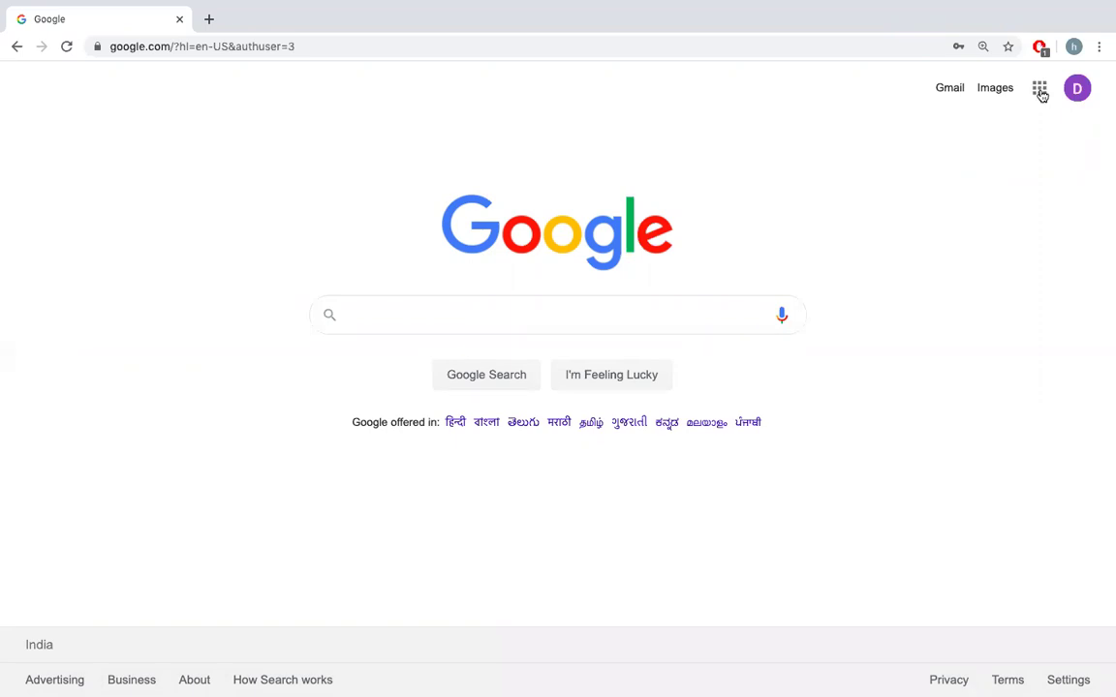
pyautogui.click(1039, 89)
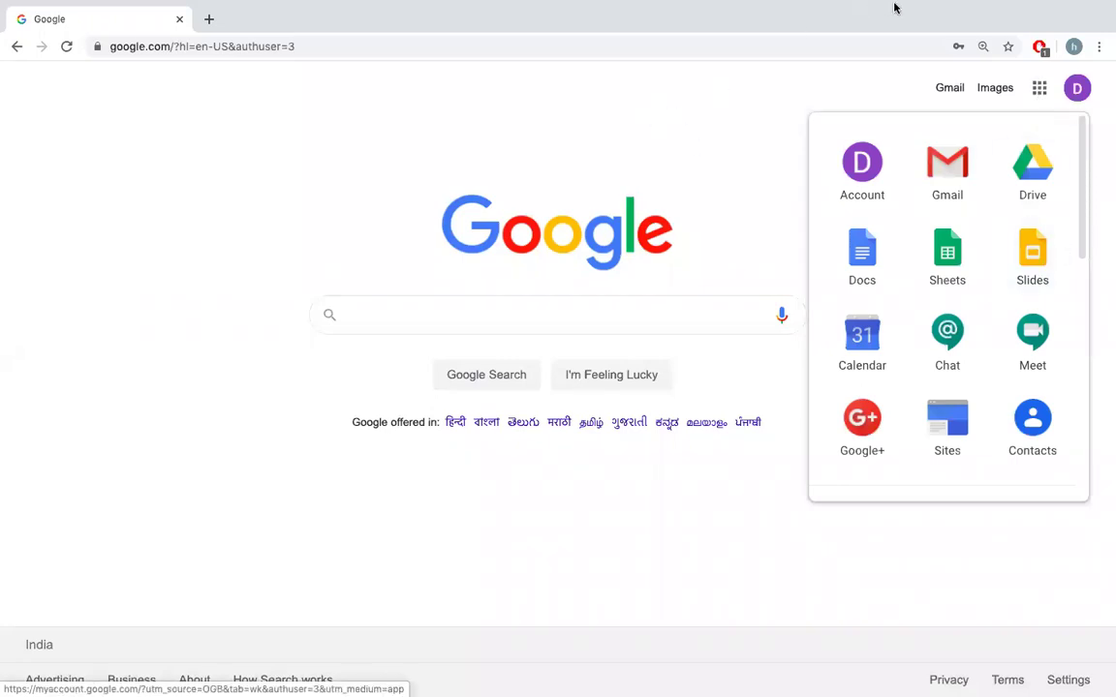
pyautogui.click(863, 339)
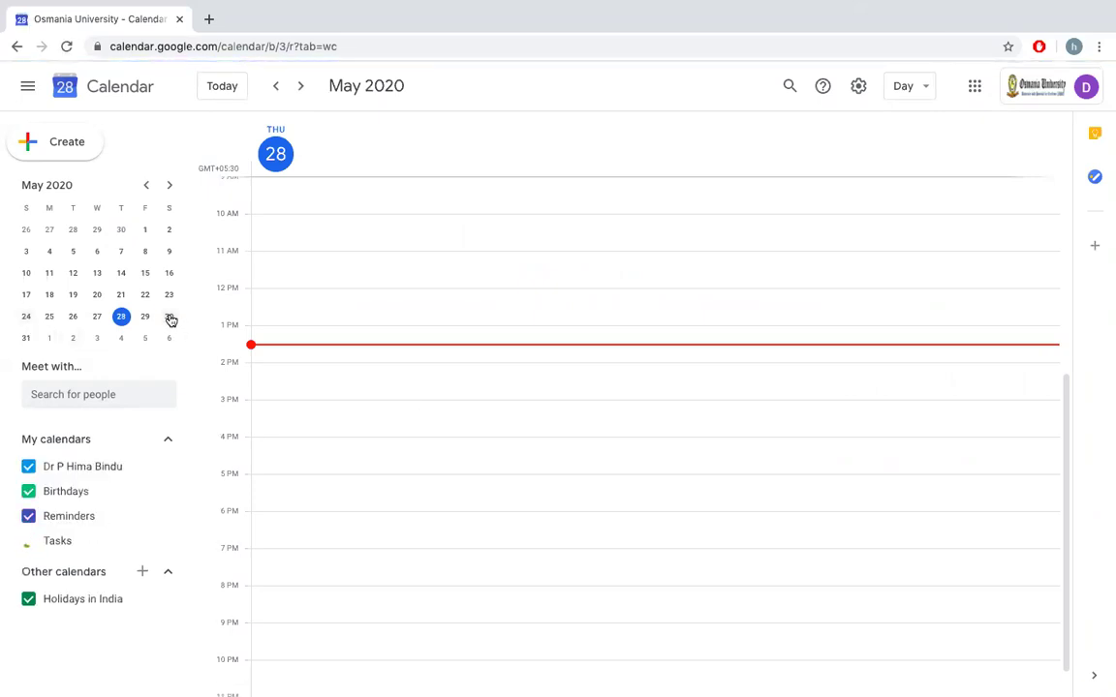
# Start an event titled "Webinar" on June 1, 2020 and open its full set of options.
pyautogui.click(169, 317)
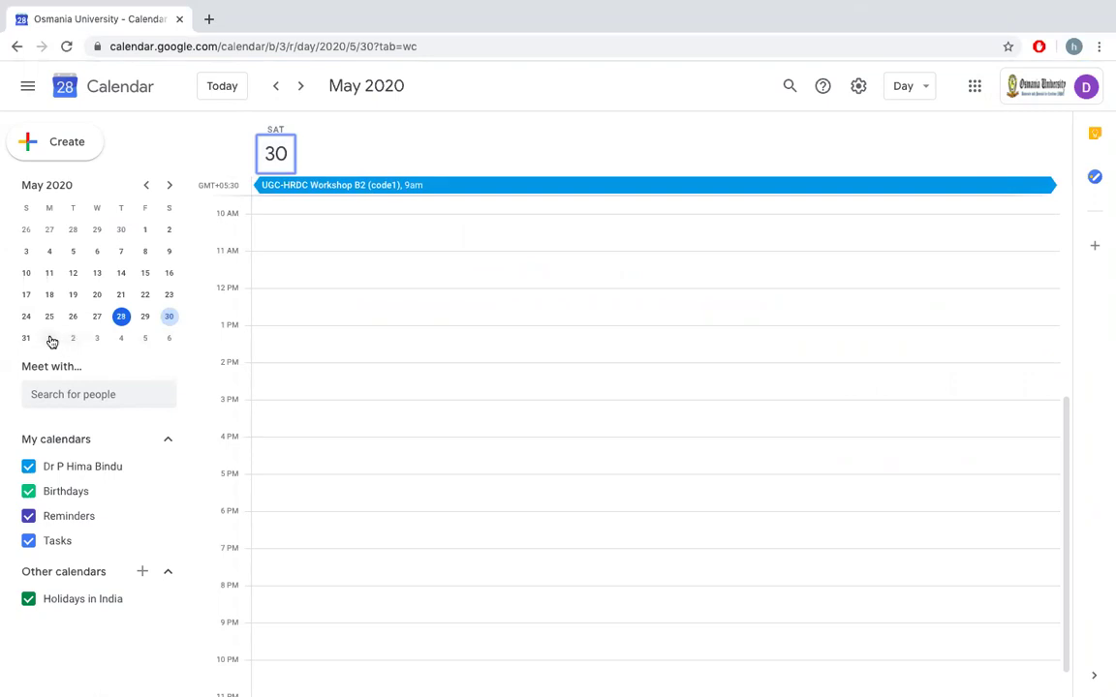
pyautogui.click(50, 339)
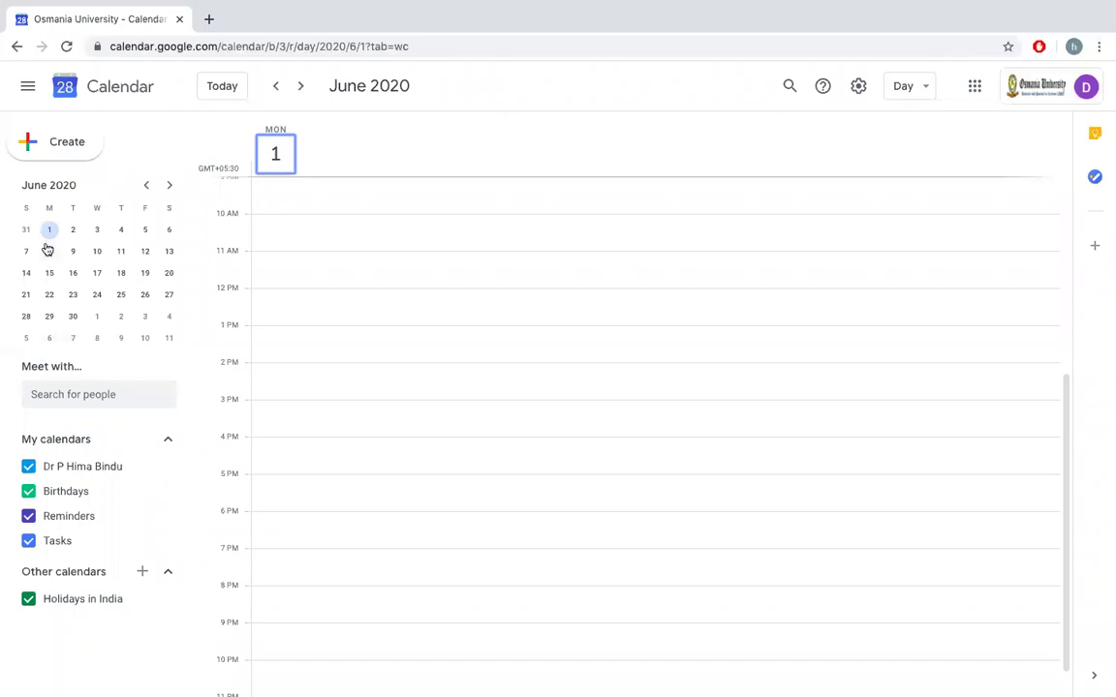
pyautogui.click(40, 147)
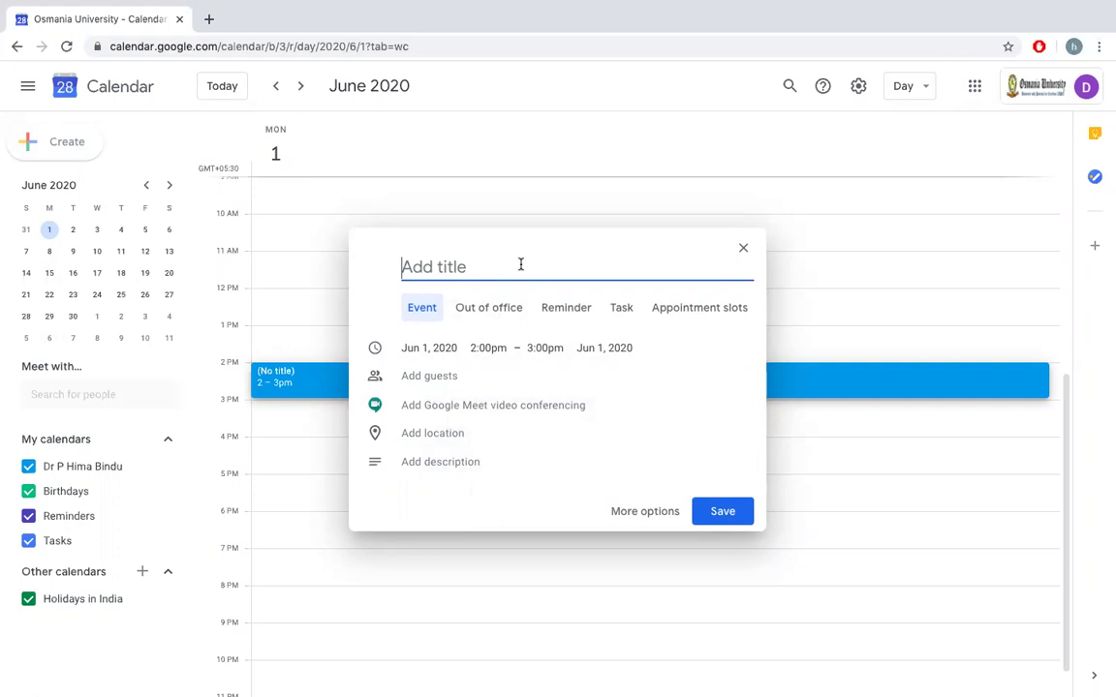
pyautogui.write('Webinar')
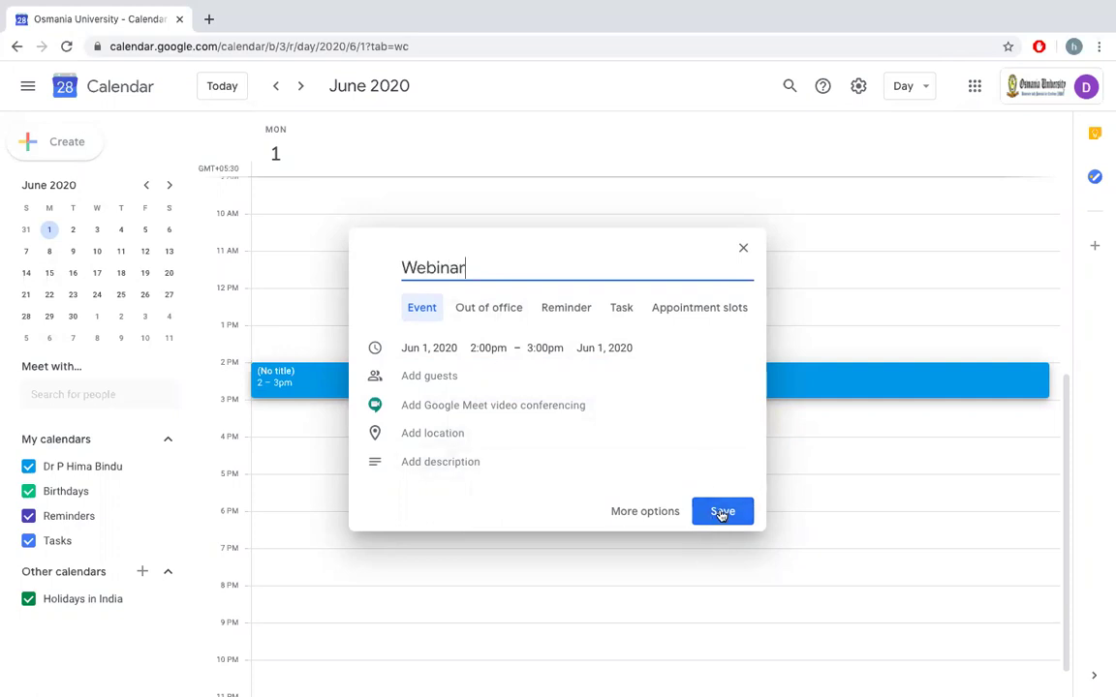
pyautogui.click(645, 511)
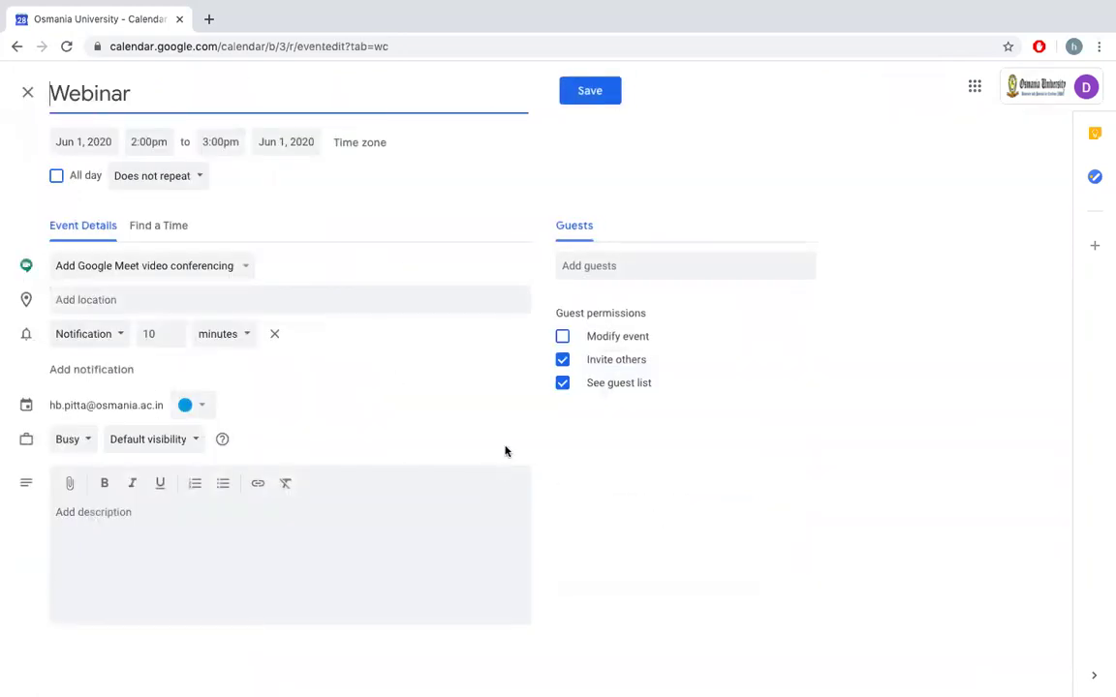
# Disable guests' permissions to invite others and see the guest list, and add Google Meet video conferencing to the event.
pyautogui.click(563, 362)
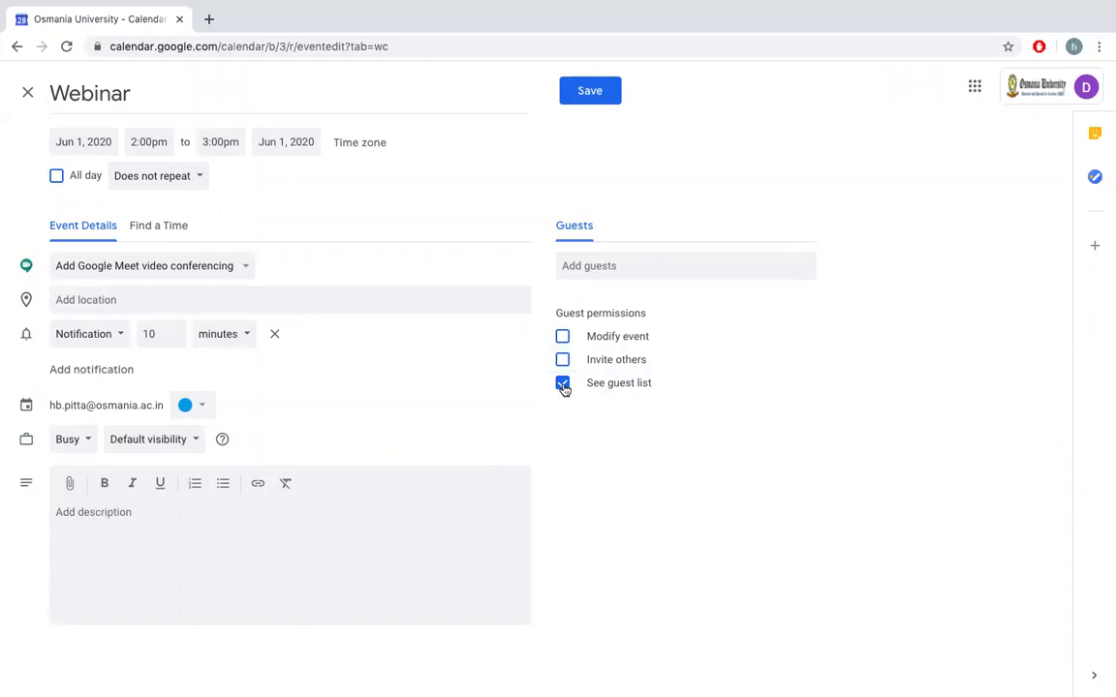
pyautogui.click(562, 385)
pyautogui.click(244, 267)
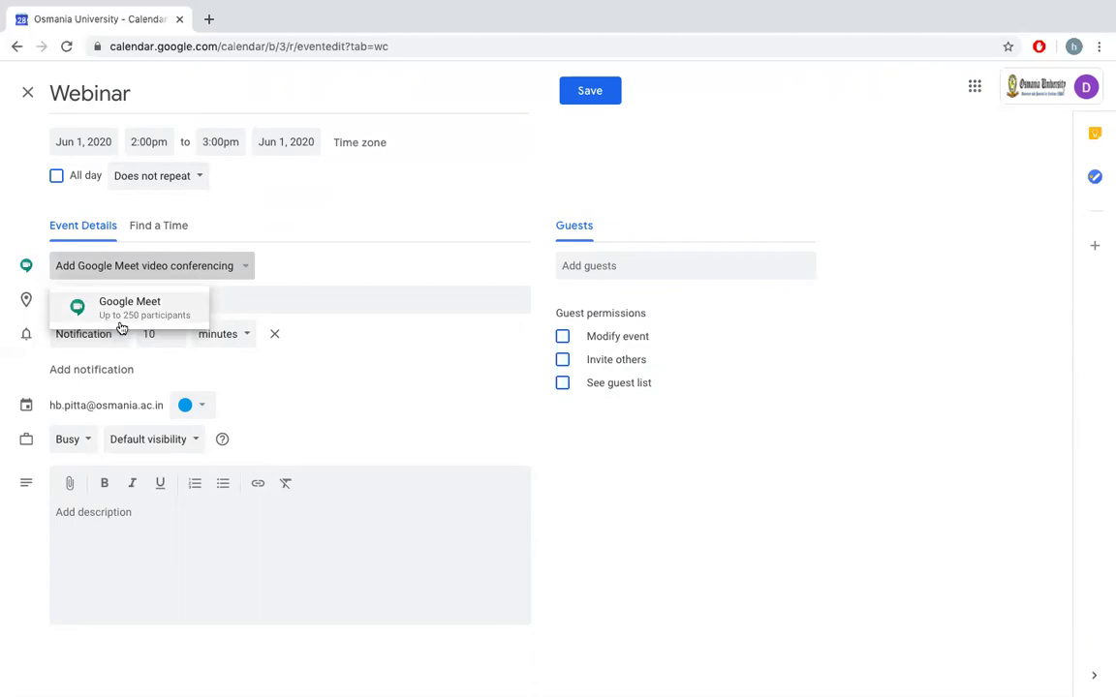
pyautogui.click(170, 310)
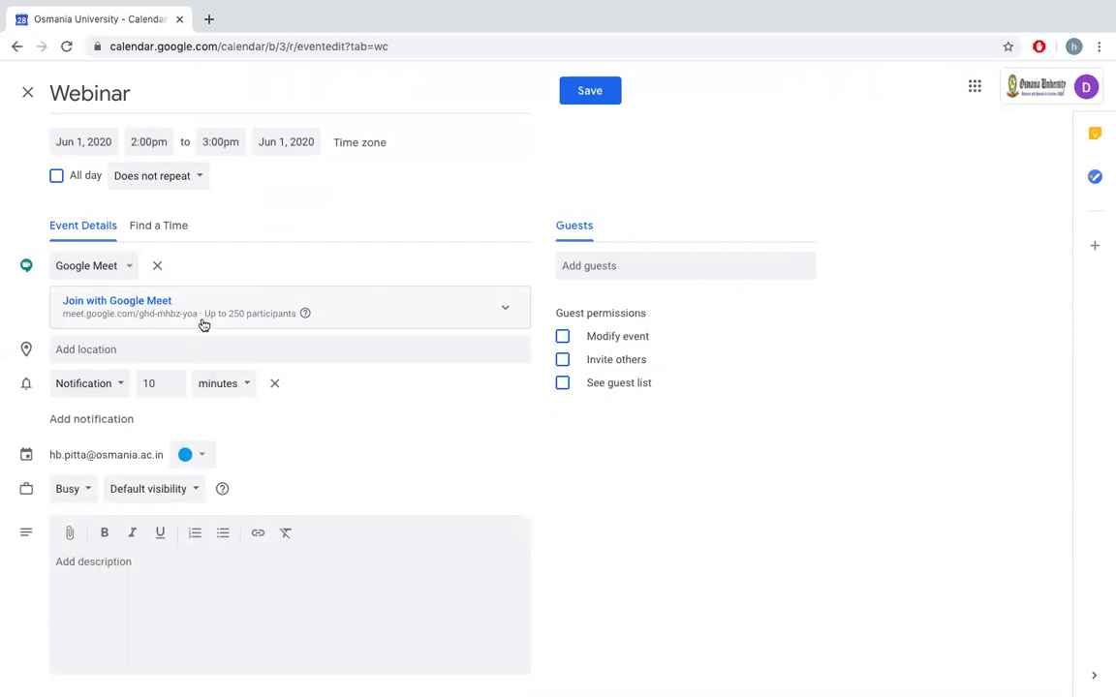
# Add a live stream to the event's Google Meet conference and copy the live stream link.
pyautogui.click(509, 307)
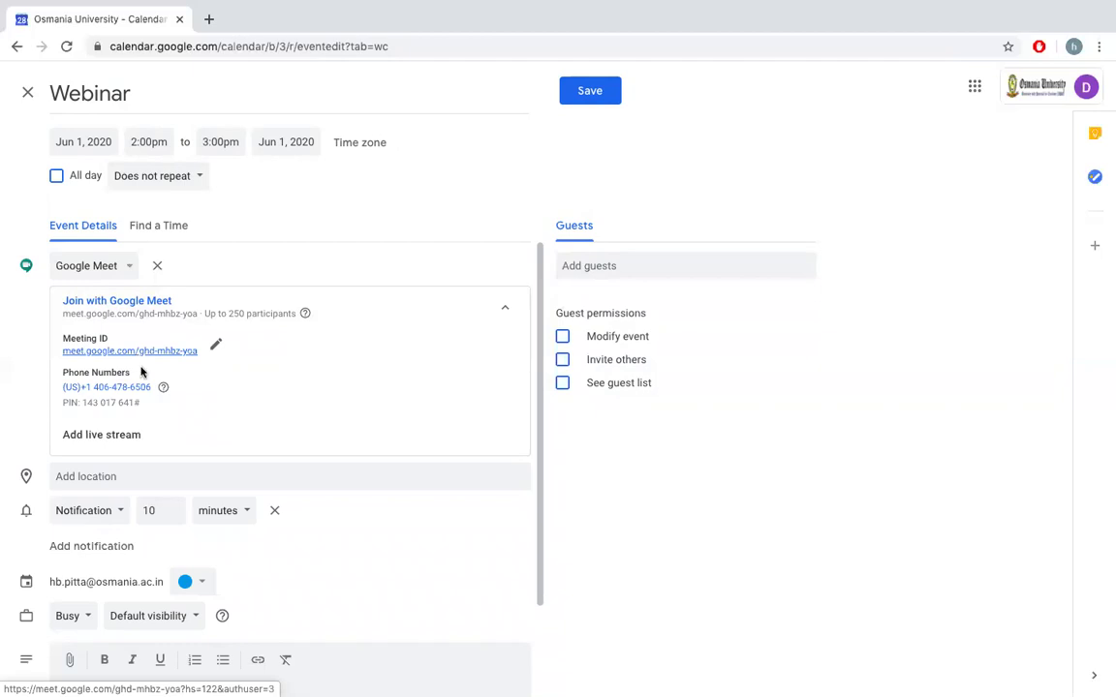
pyautogui.click(105, 436)
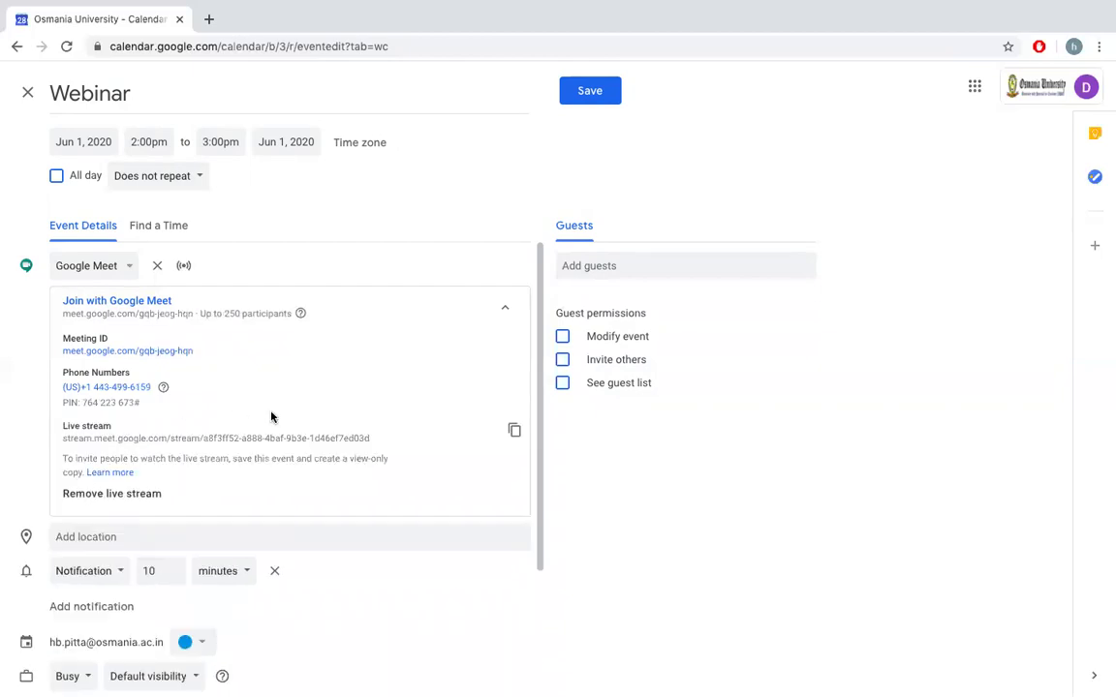
pyautogui.scroll(-1, 271, 417)
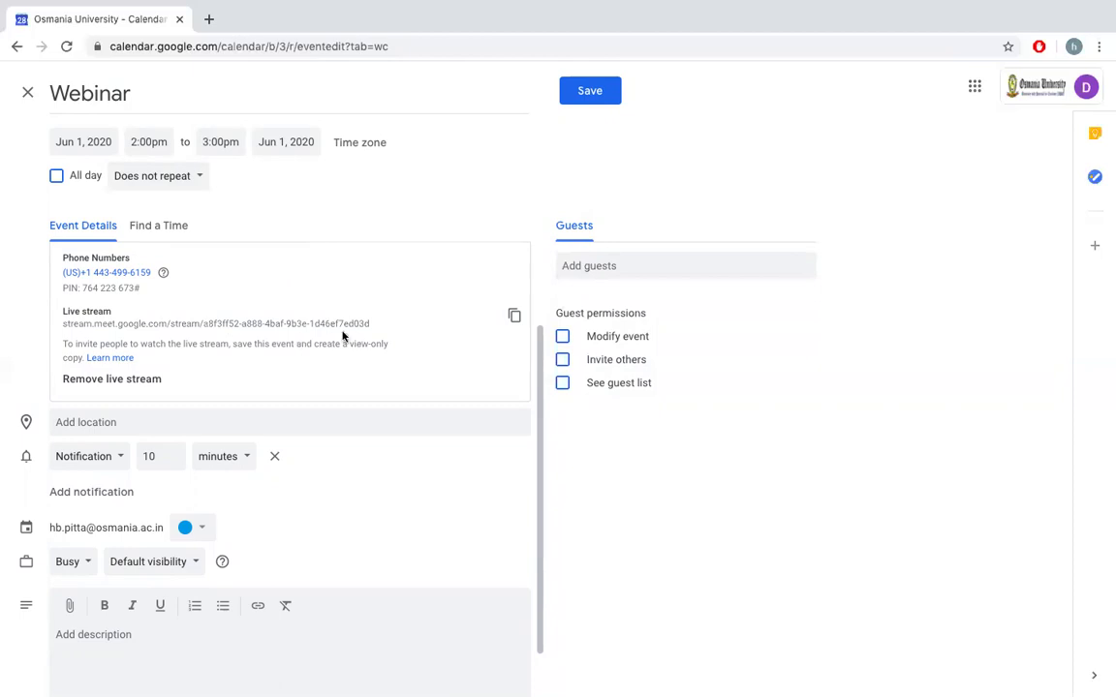
pyautogui.click(515, 316)
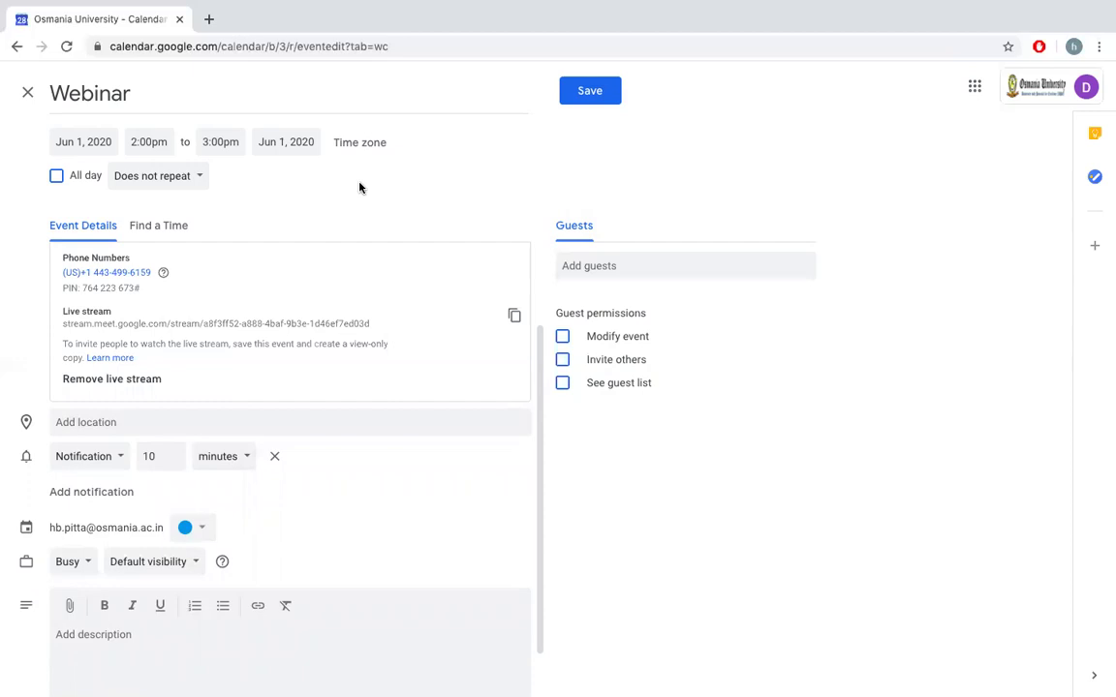
# Open Gmail in a new browser tab and start a new message.
pyautogui.click(209, 19)
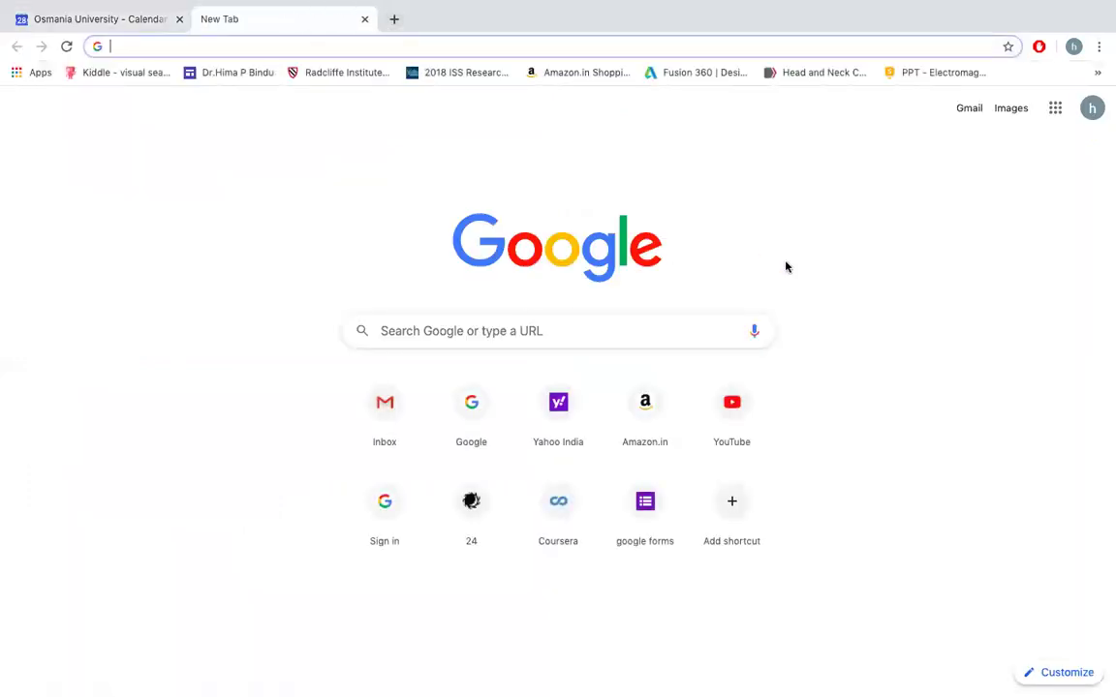
pyautogui.click(969, 107)
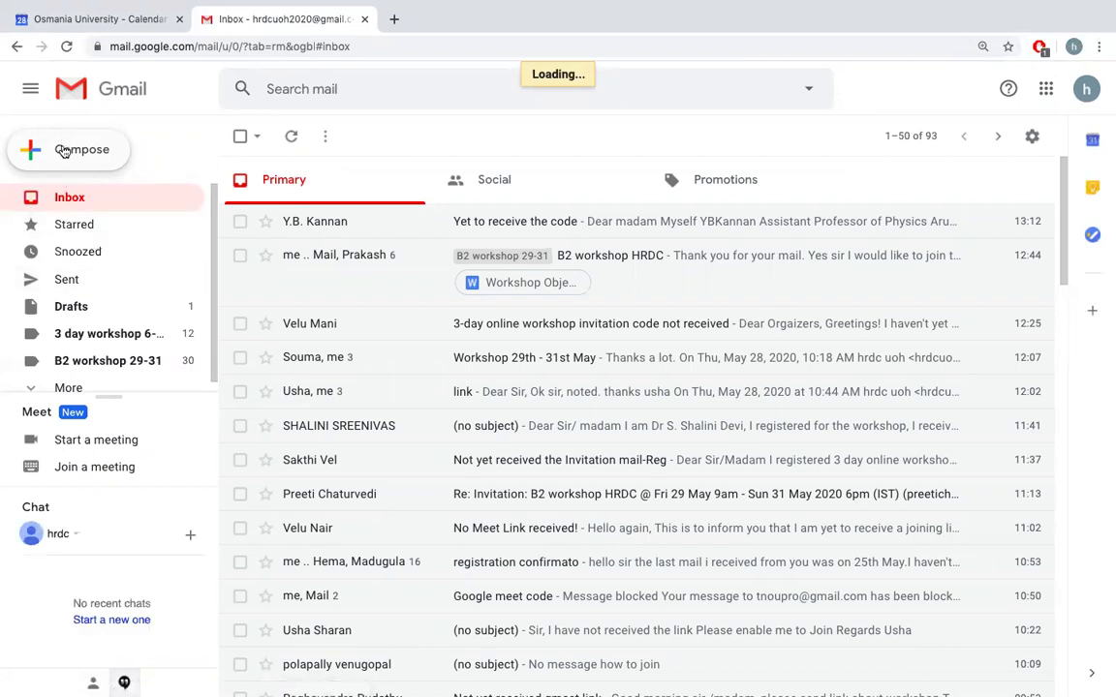
pyautogui.click(63, 151)
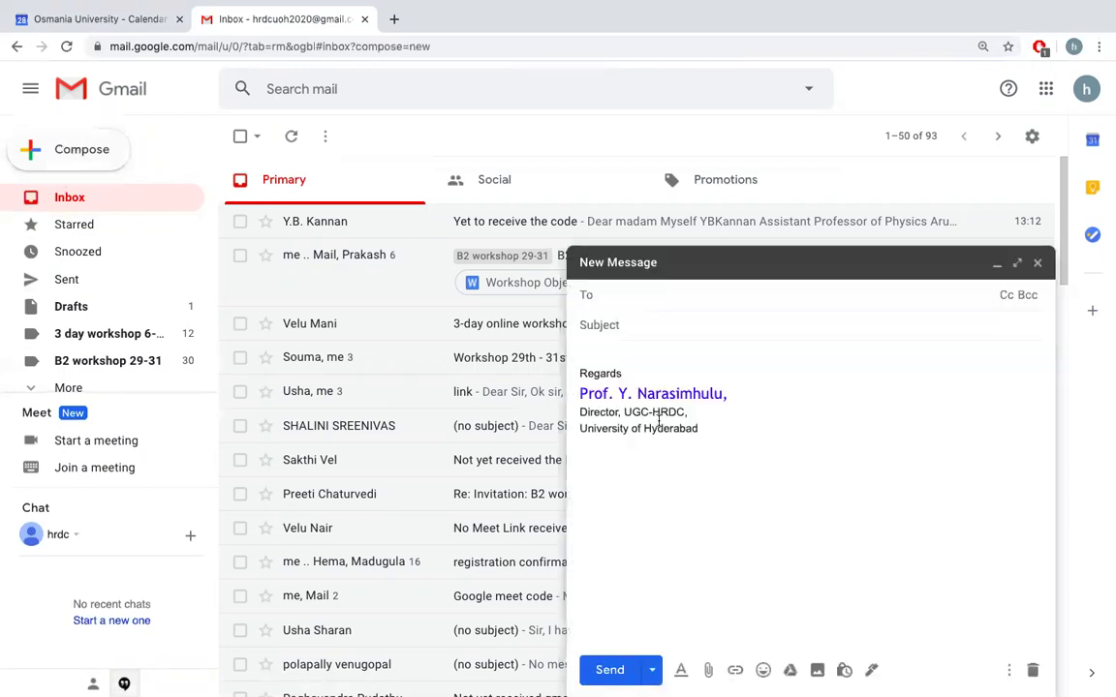
# Replace the signature in the message body with the copied live stream URL and turn it into a clickable link.
pyautogui.moveTo(580, 371); pyautogui.dragTo(710, 436)
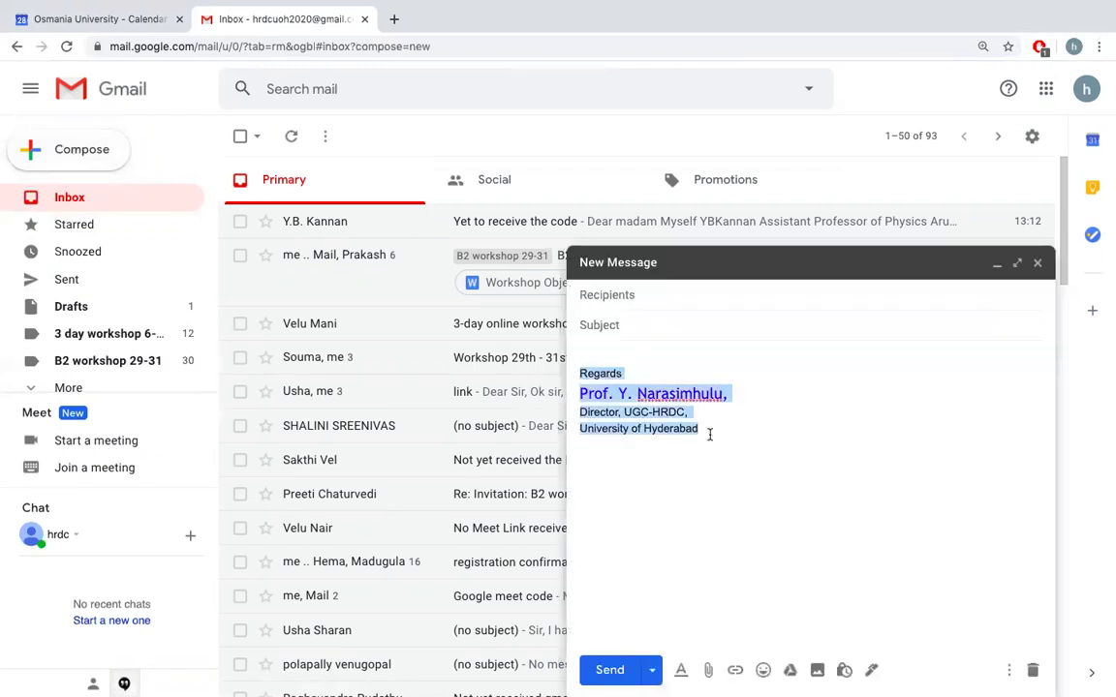
pyautogui.press('BackSpace')
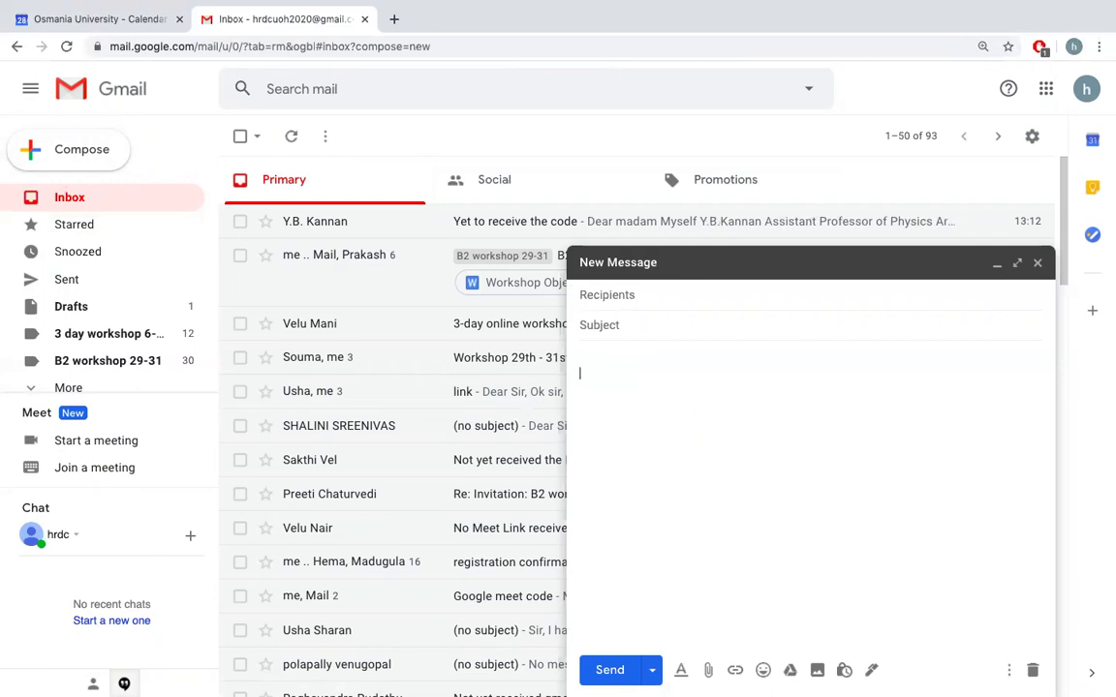
pyautogui.hotkey('ctrl', 'v')
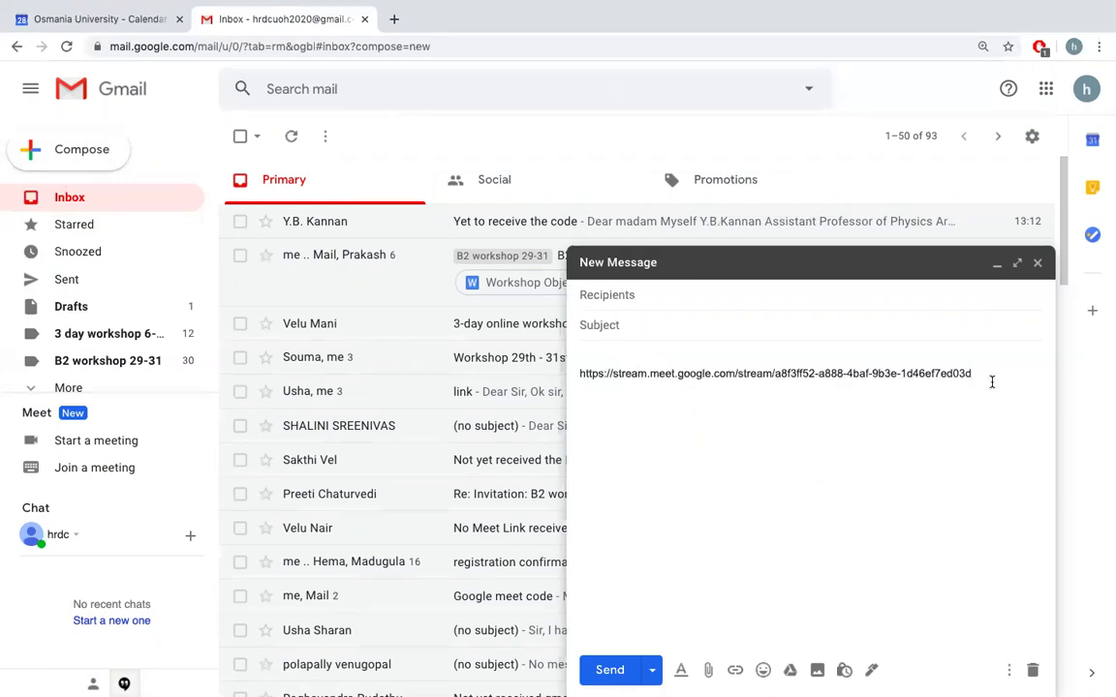
pyautogui.keyDown('shift'); pyautogui.click(577, 373); pyautogui.keyUp('shift')
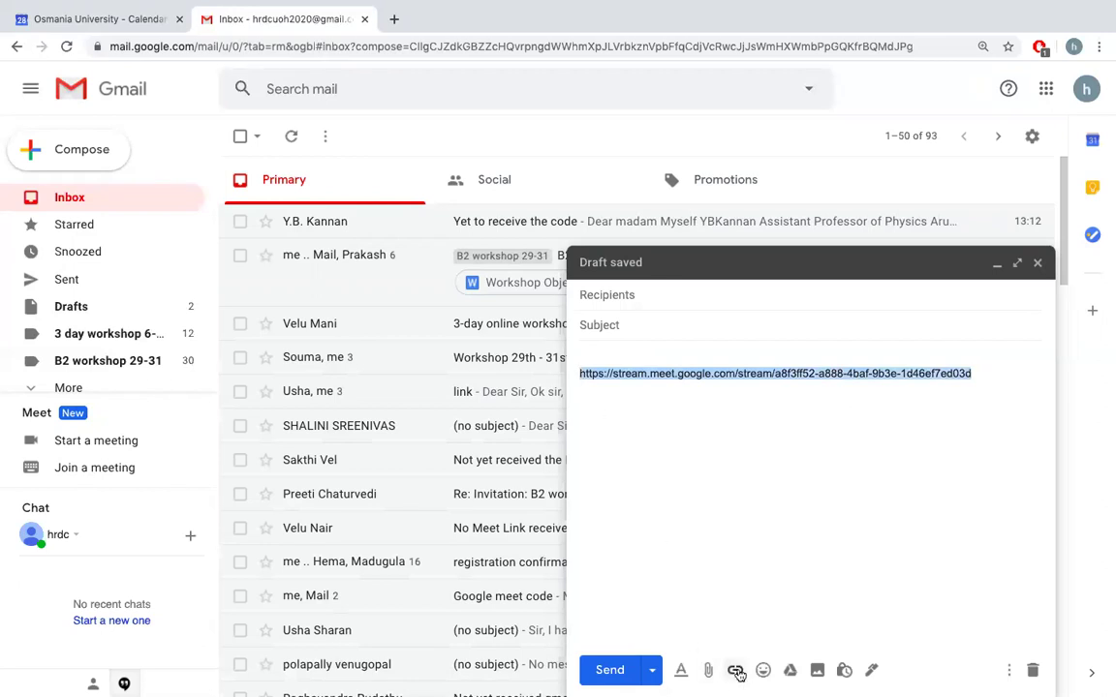
pyautogui.click(736, 670)
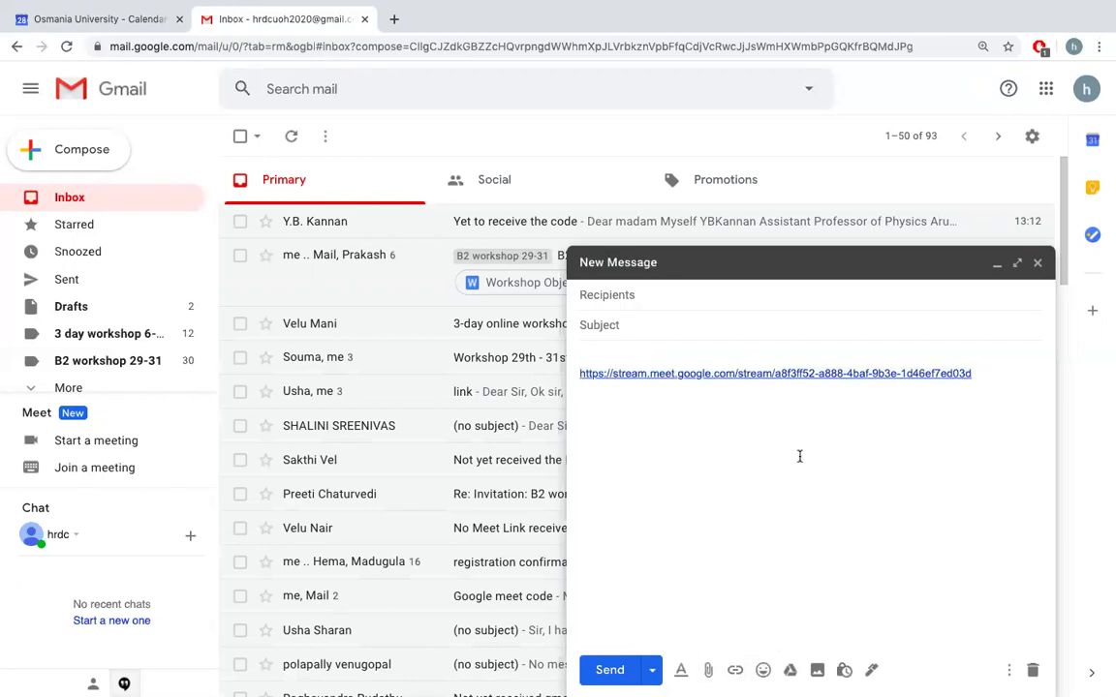
# Fill in the recipient's e-mail, set the subject to "Webinar link for live stream" and send the message.
pyautogui.click(682, 297)
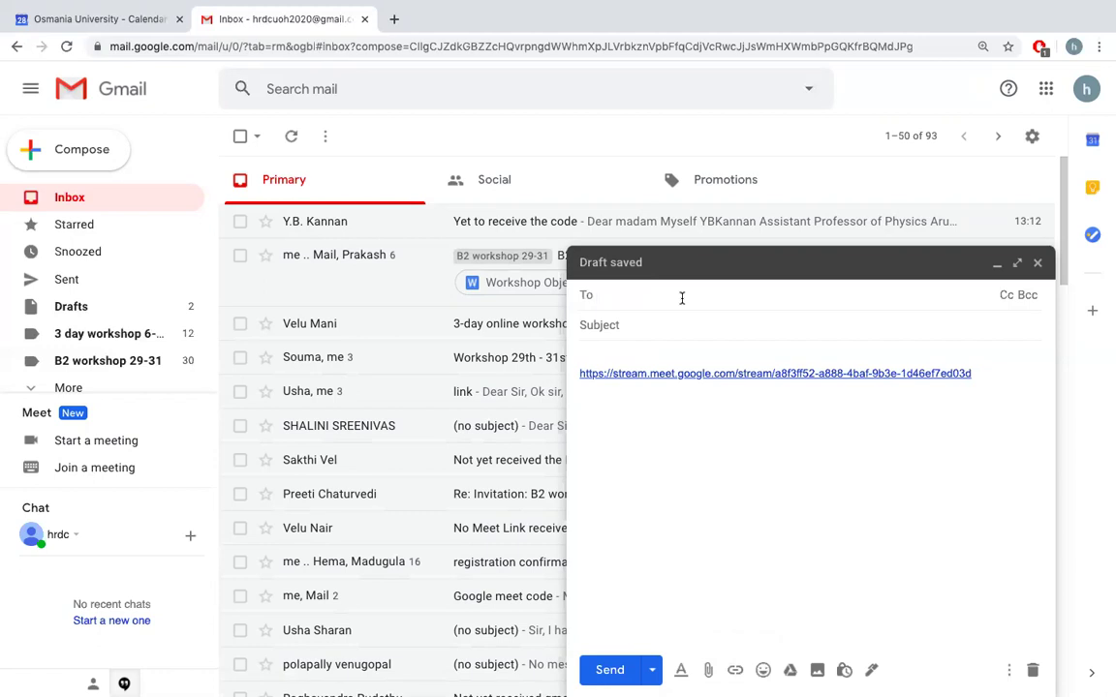
pyautogui.write('dimpy')
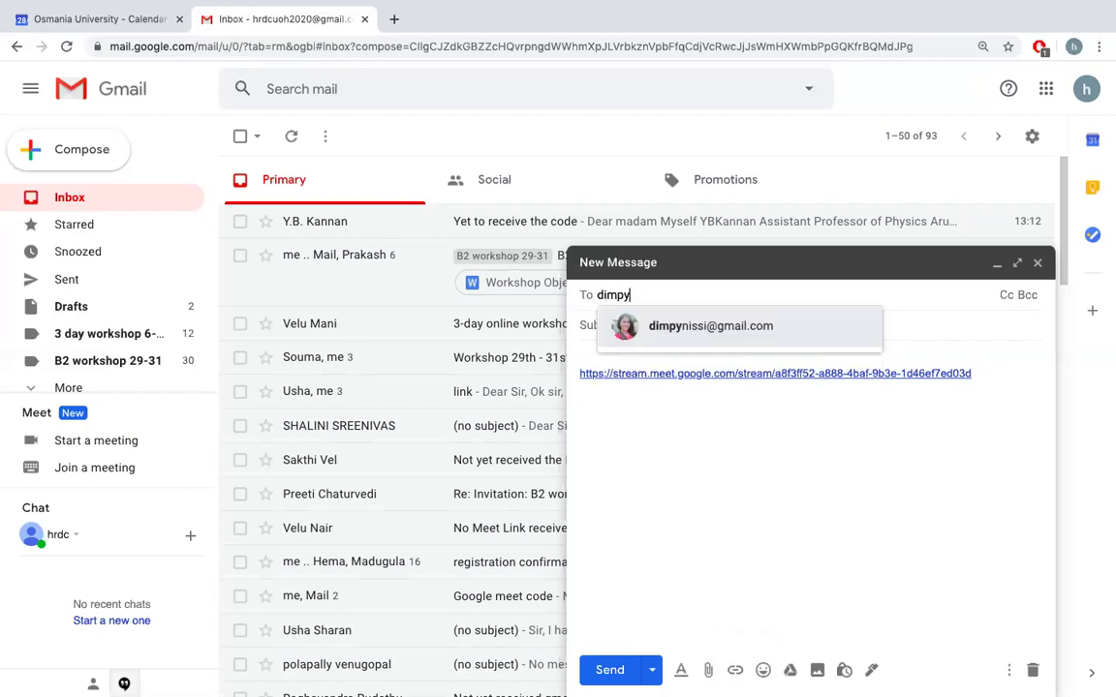
pyautogui.click(733, 335)
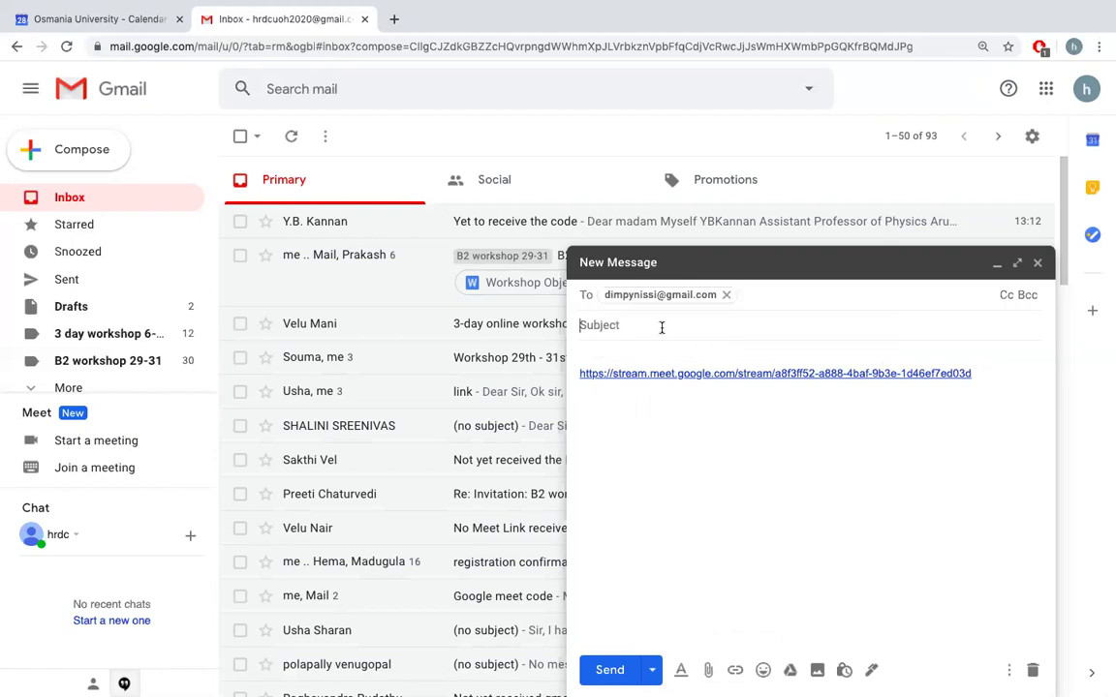
pyautogui.write('Webinar ')
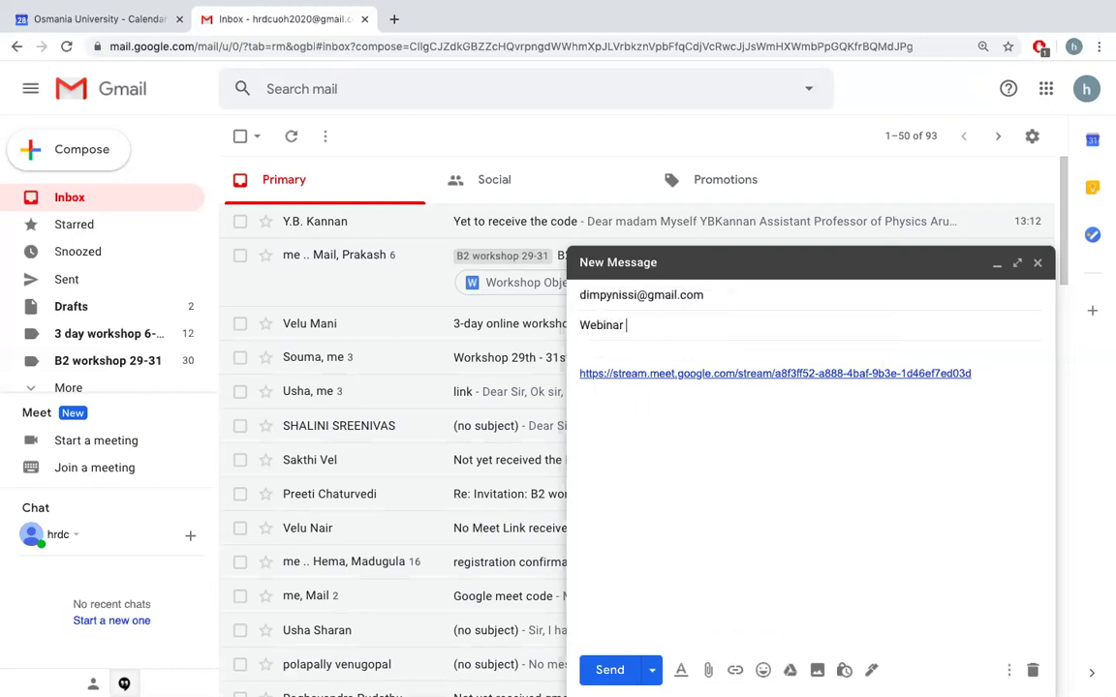
pyautogui.write('link for live  stream')
pyautogui.hotkey('ctrl', 'Return')
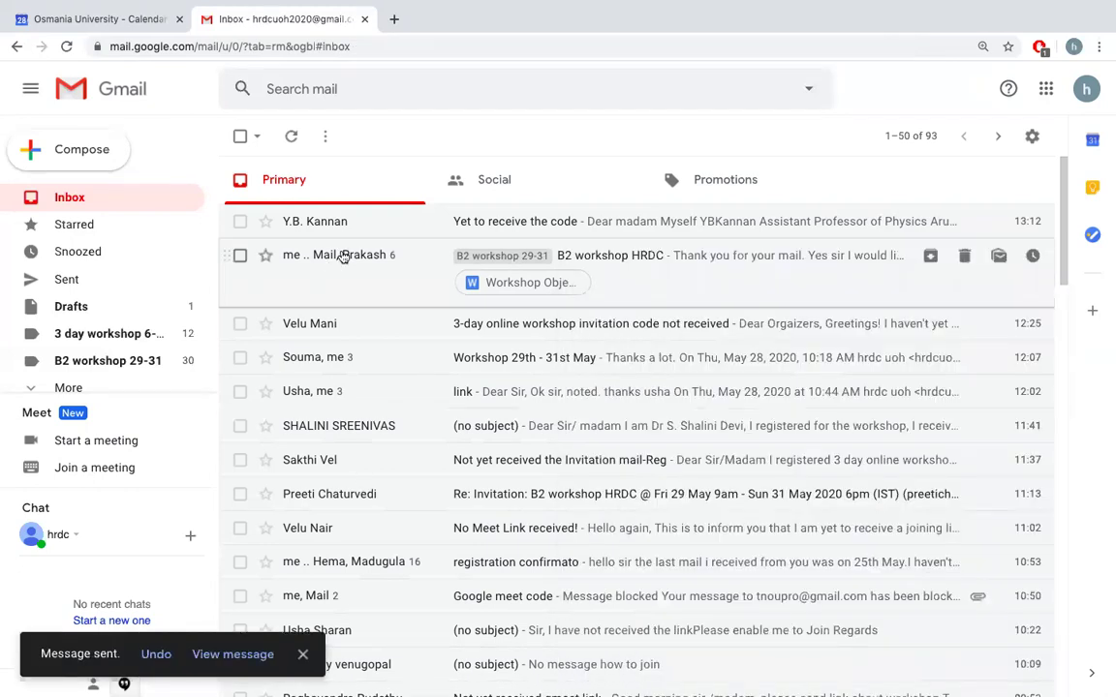
# Return to the Webinar event in Google Calendar and enter "Welcome to my webinar" as its description.
pyautogui.click(117, 21)
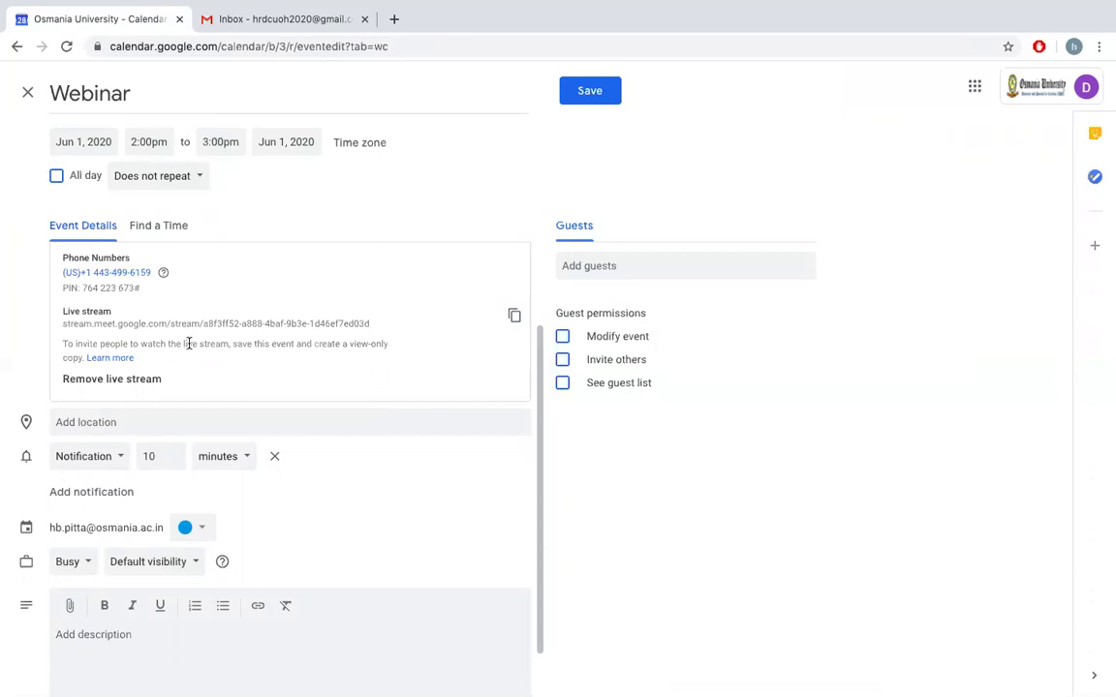
pyautogui.scroll(-1, 192, 392)
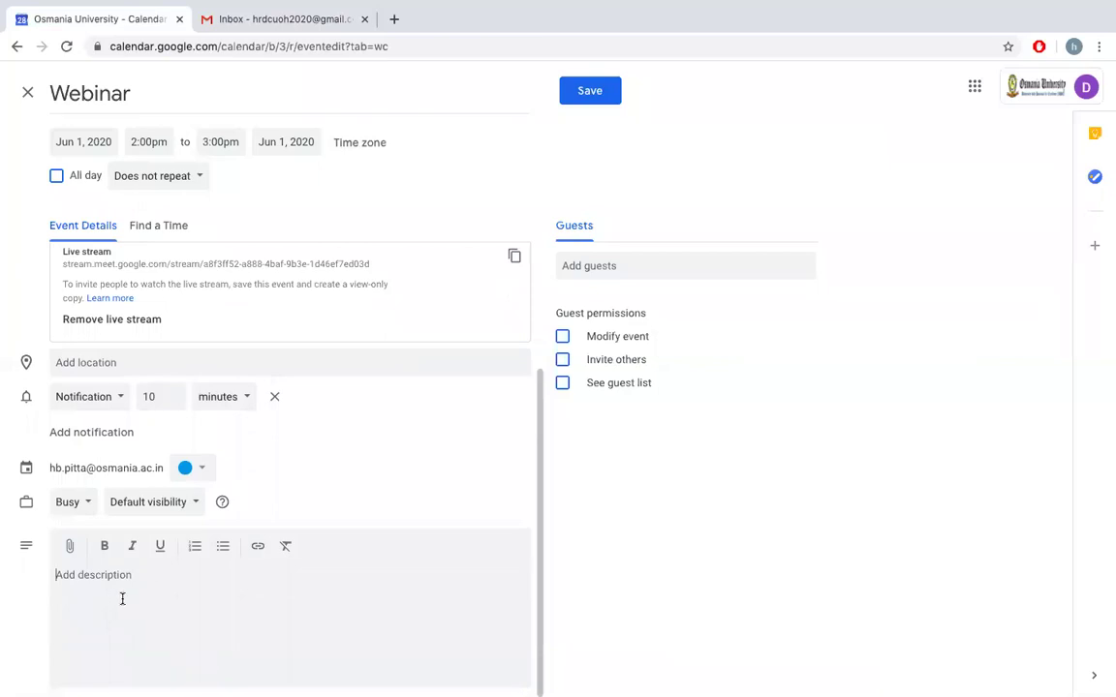
pyautogui.write('Welcome to my webinar')
# Upload "Details of the Students.csv" from the Downloads folder as an attachment to the Webinar event.
pyautogui.click(70, 548)
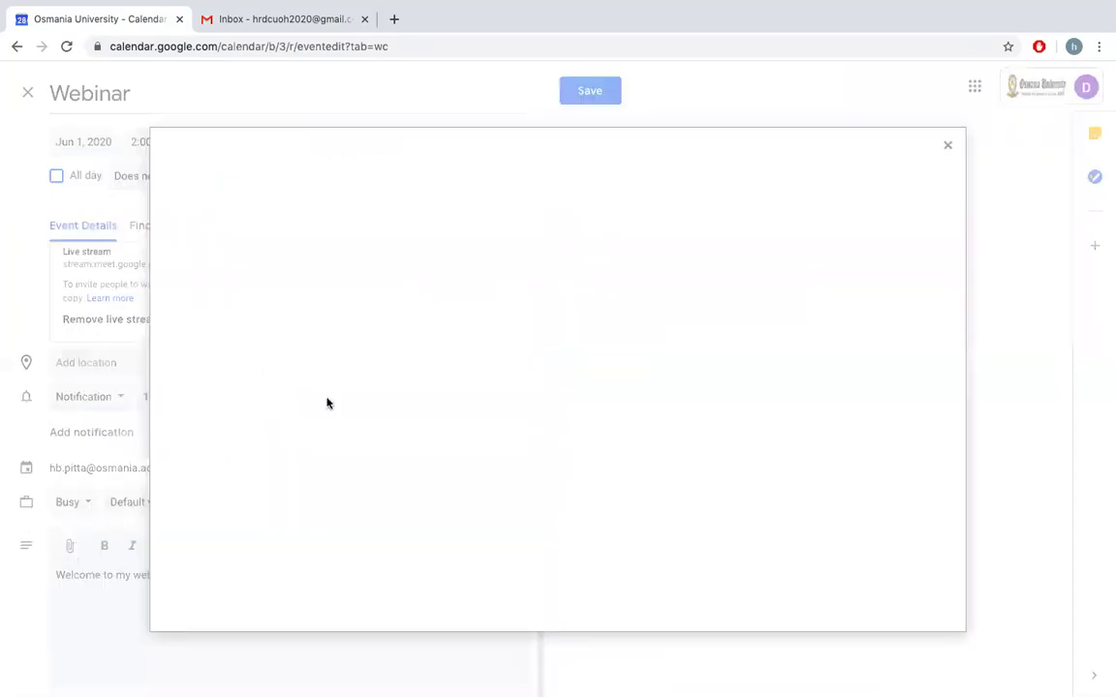
pyautogui.click(449, 190)
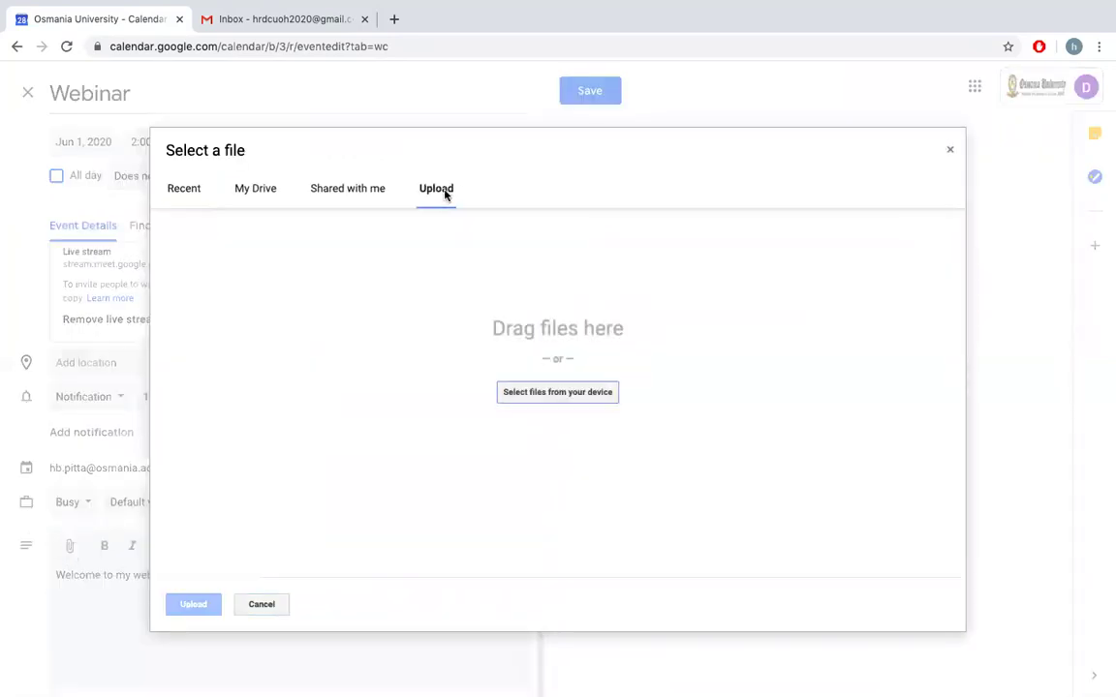
pyautogui.click(545, 393)
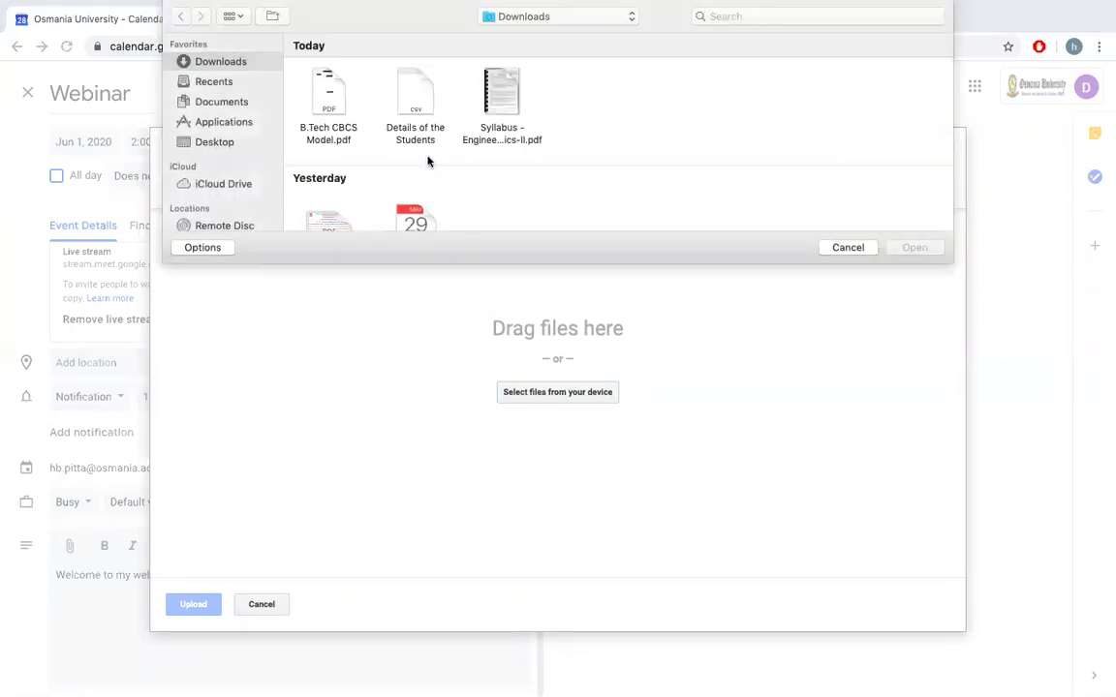
pyautogui.click(419, 90)
pyautogui.doubleClick(419, 90)
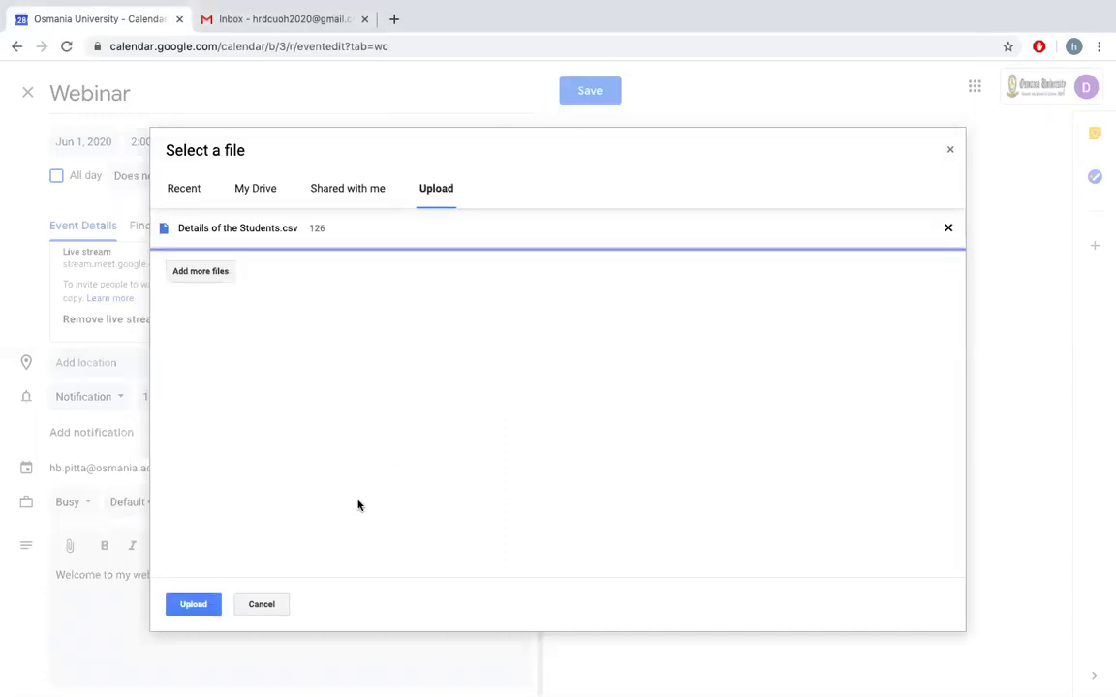
pyautogui.click(192, 606)
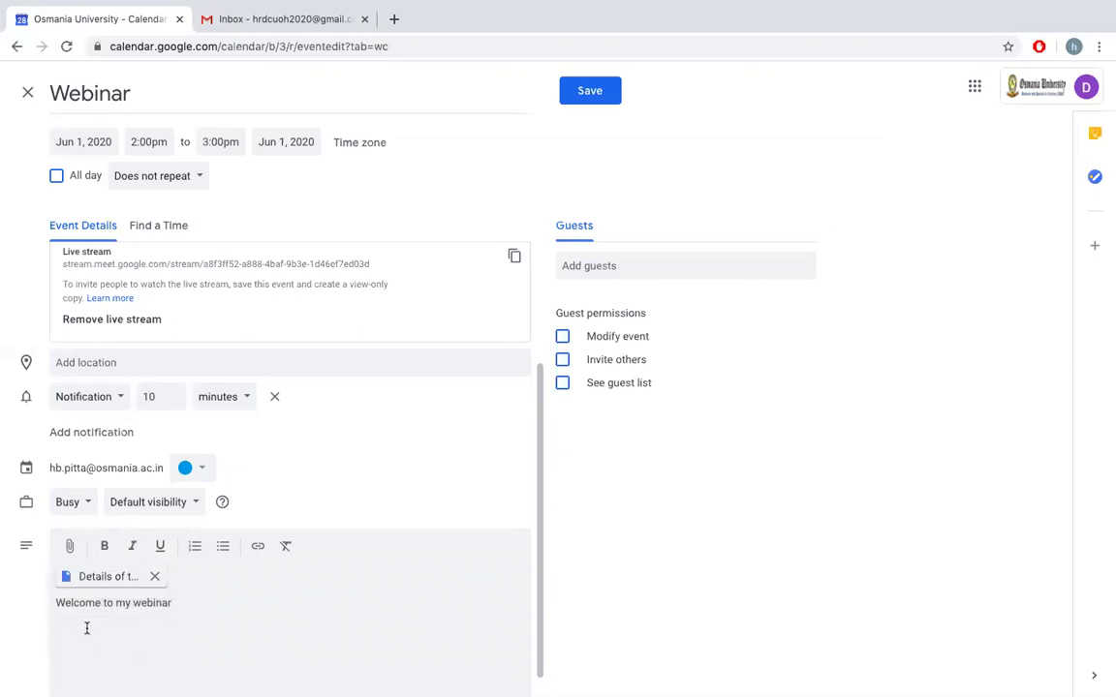
# Add two guests to the Webinar event by their e-mail addresses.
pyautogui.click(626, 259)
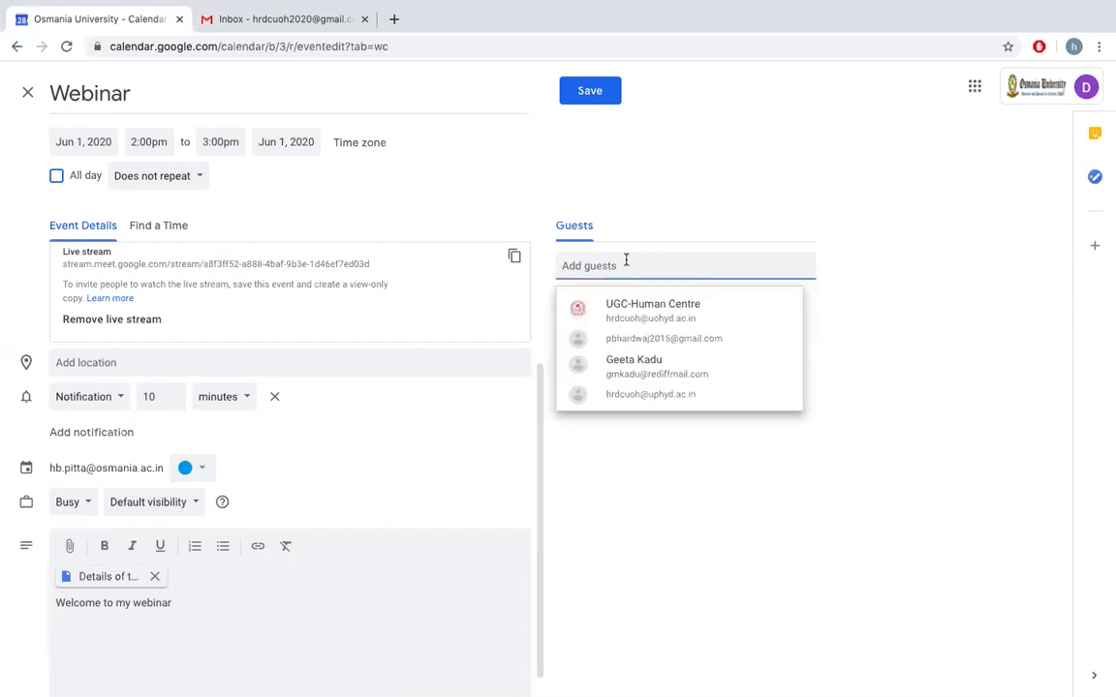
pyautogui.write('di')
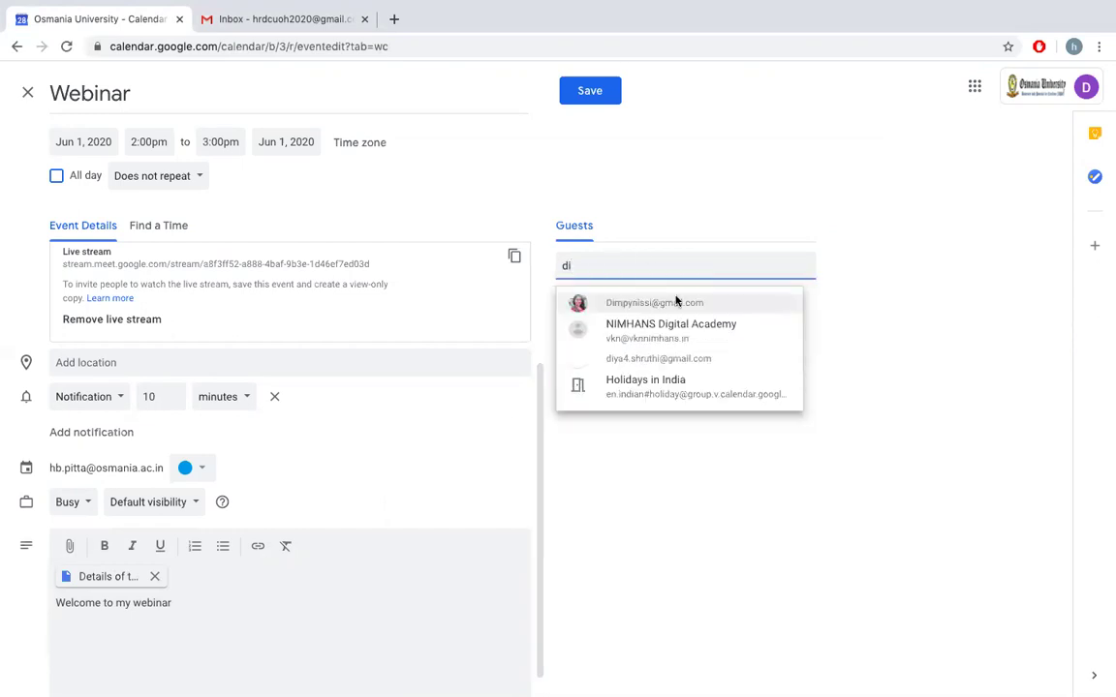
pyautogui.click(675, 302)
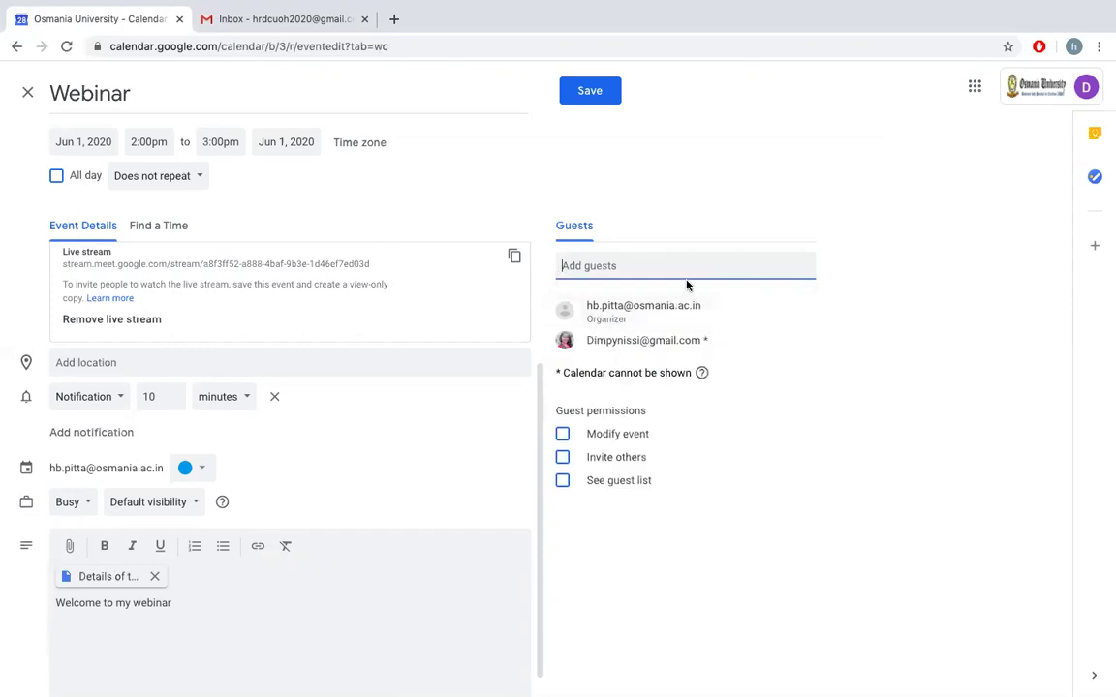
pyautogui.write('bindu')
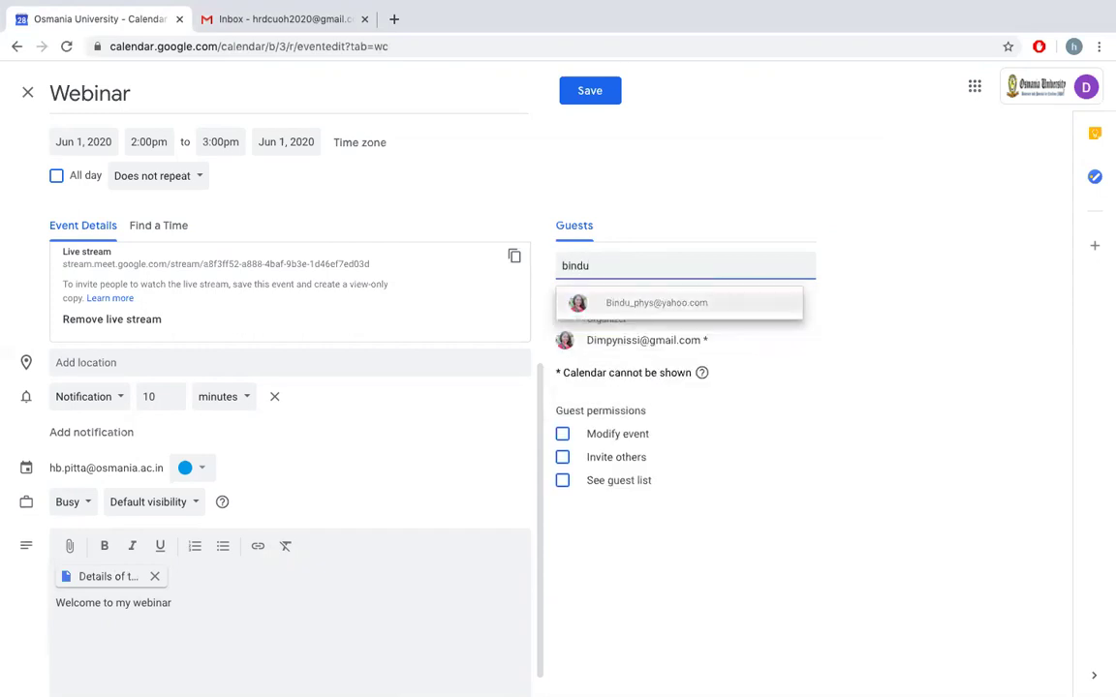
pyautogui.click(706, 306)
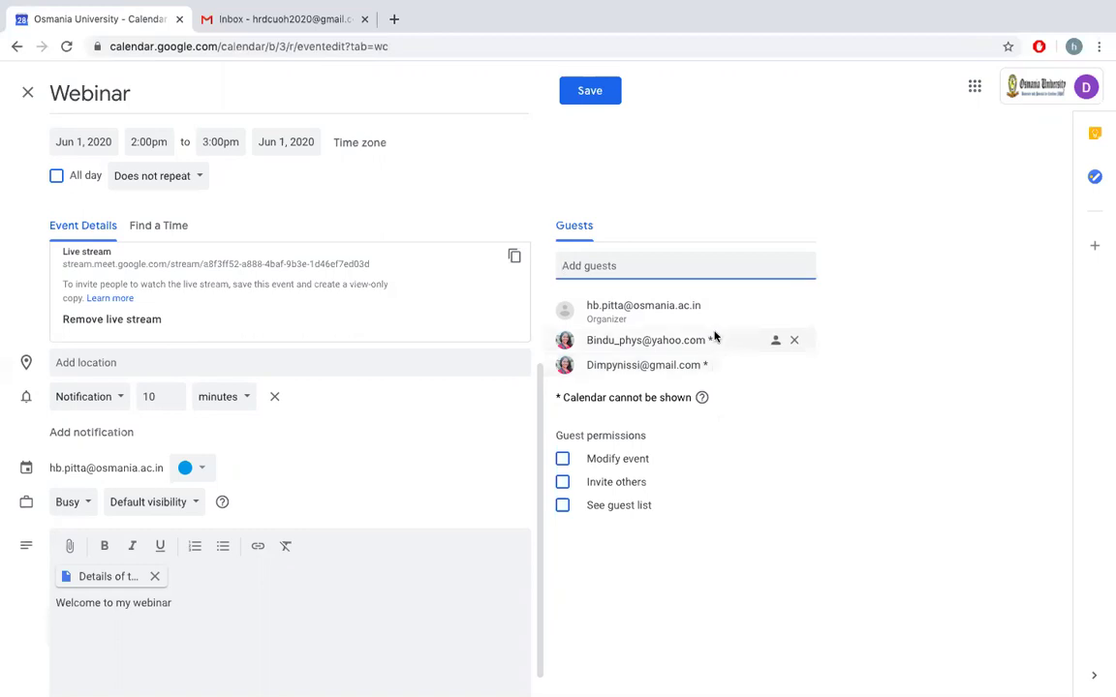
# Save the Webinar event, sending invitations to the external guests and giving them View access to the attached file.
pyautogui.click(593, 93)
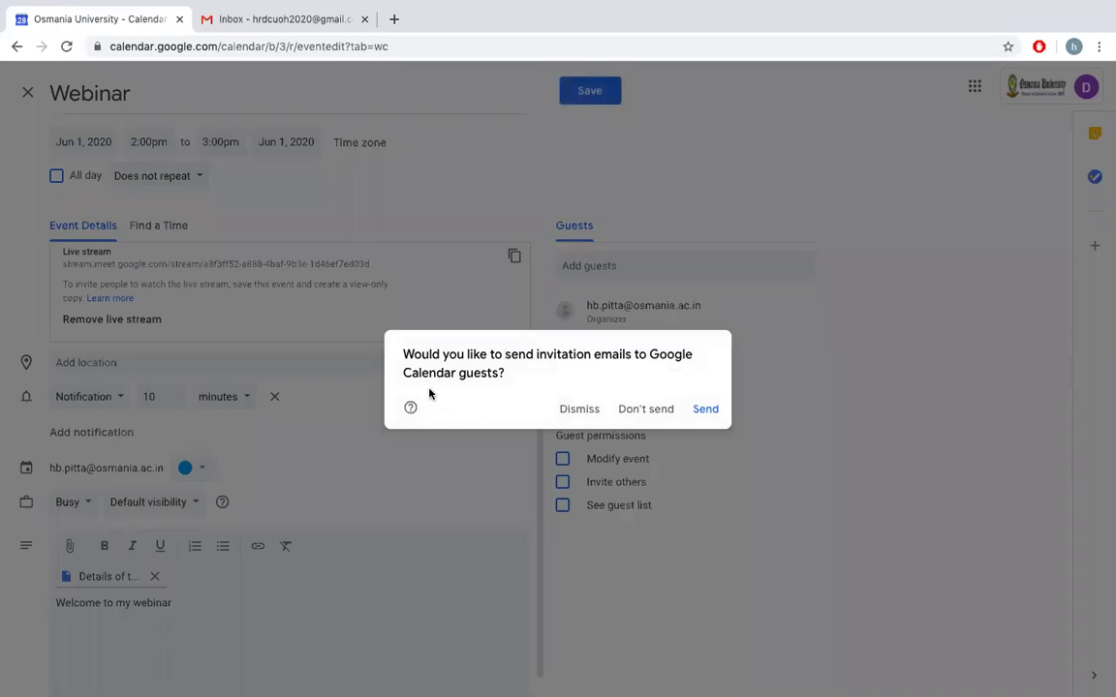
pyautogui.click(706, 410)
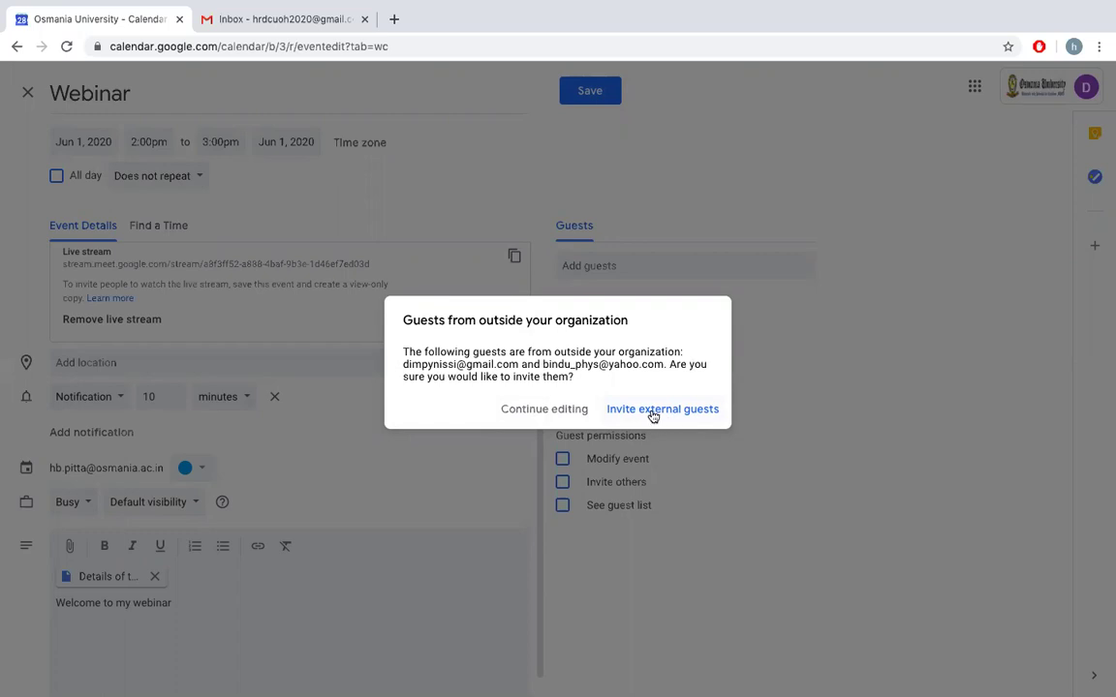
pyautogui.click(652, 412)
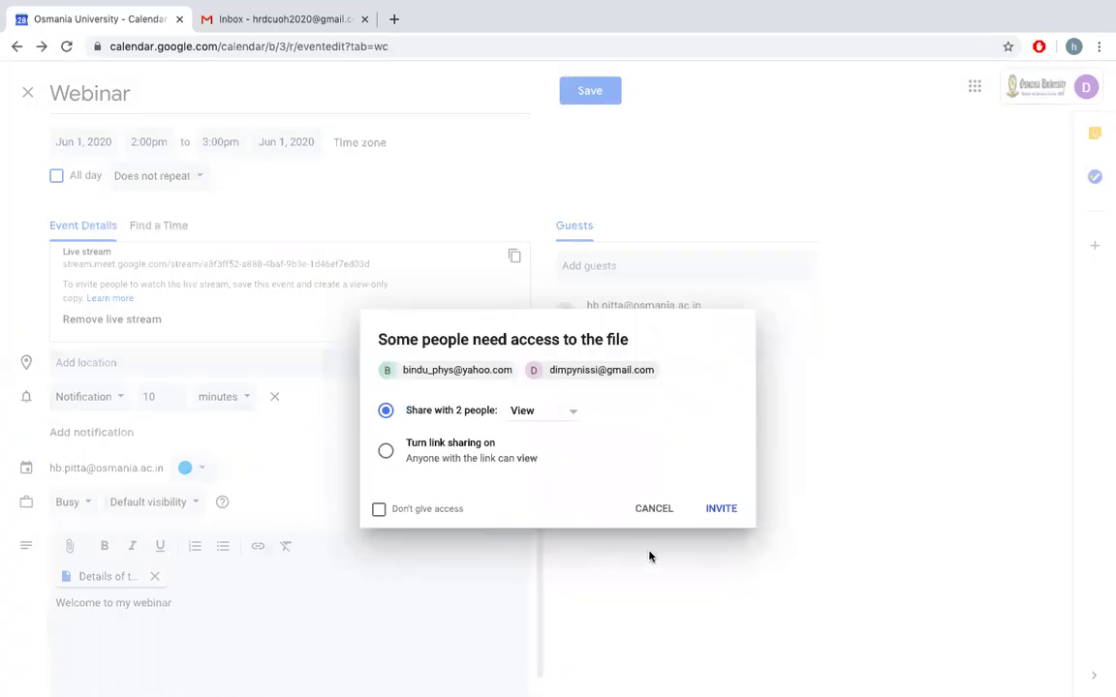
pyautogui.click(721, 511)
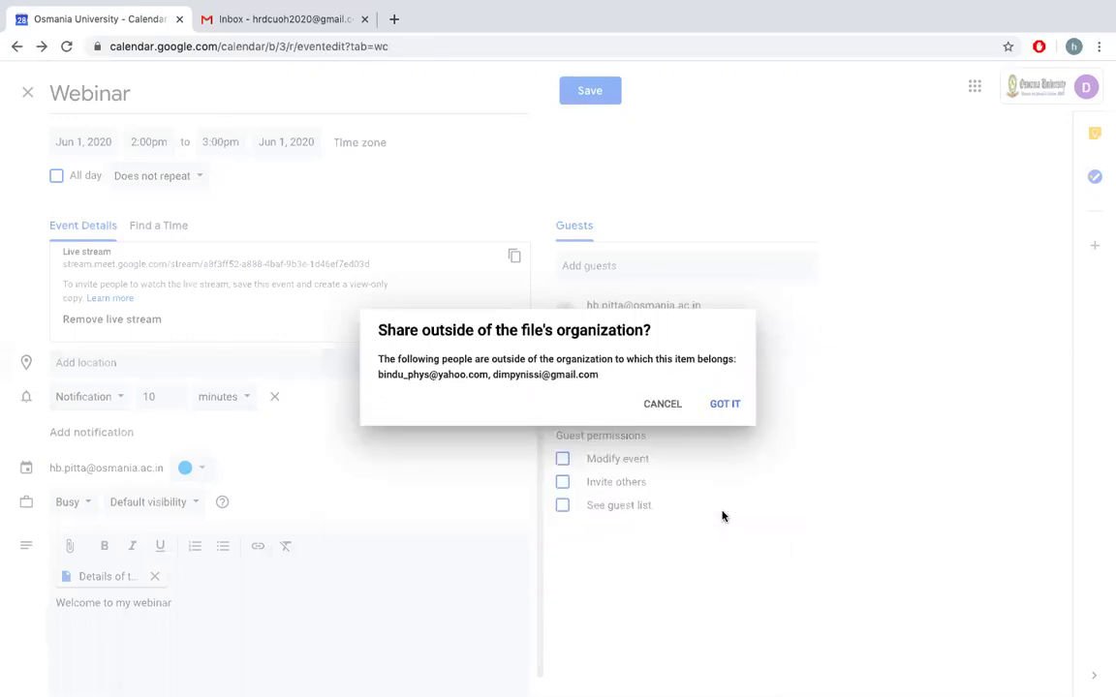
pyautogui.click(727, 407)
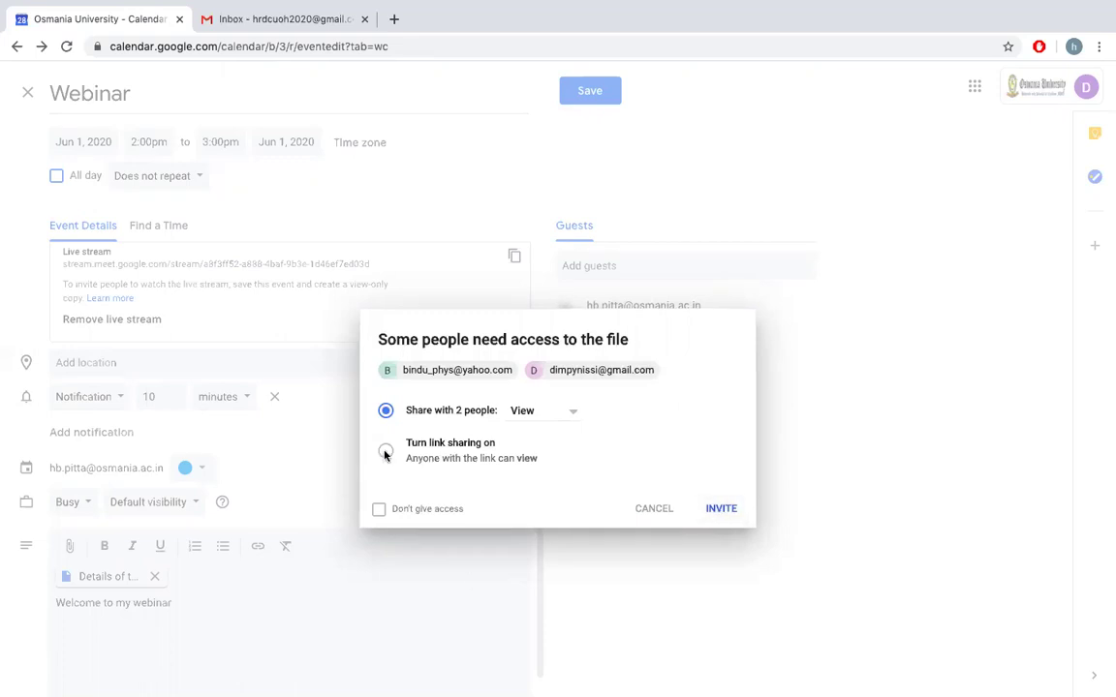
pyautogui.press('Return')
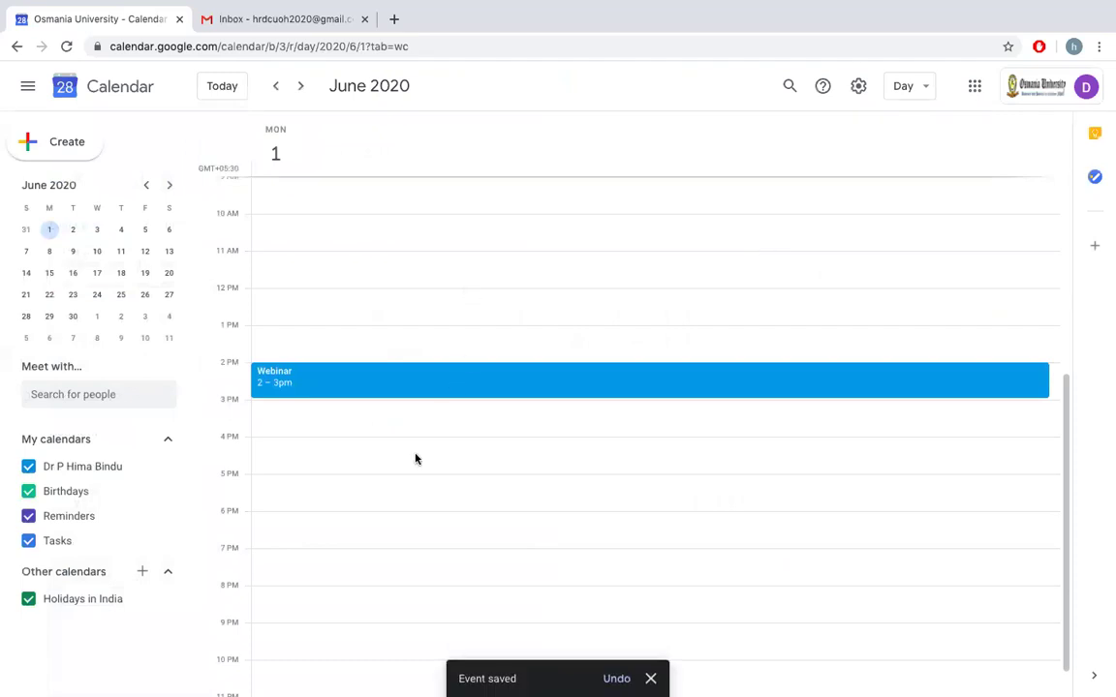
# Open the Webinar event's Google Meet call and join it with the microphone and camera turned off.
pyautogui.scroll(-1, 416, 459)
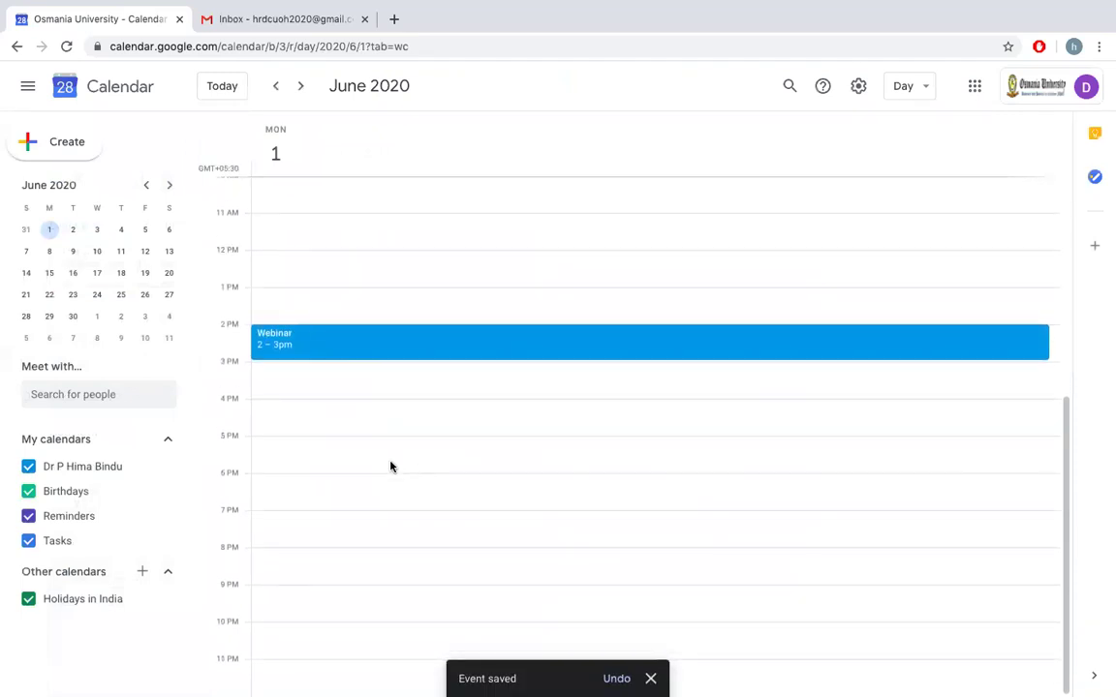
pyautogui.click(376, 342)
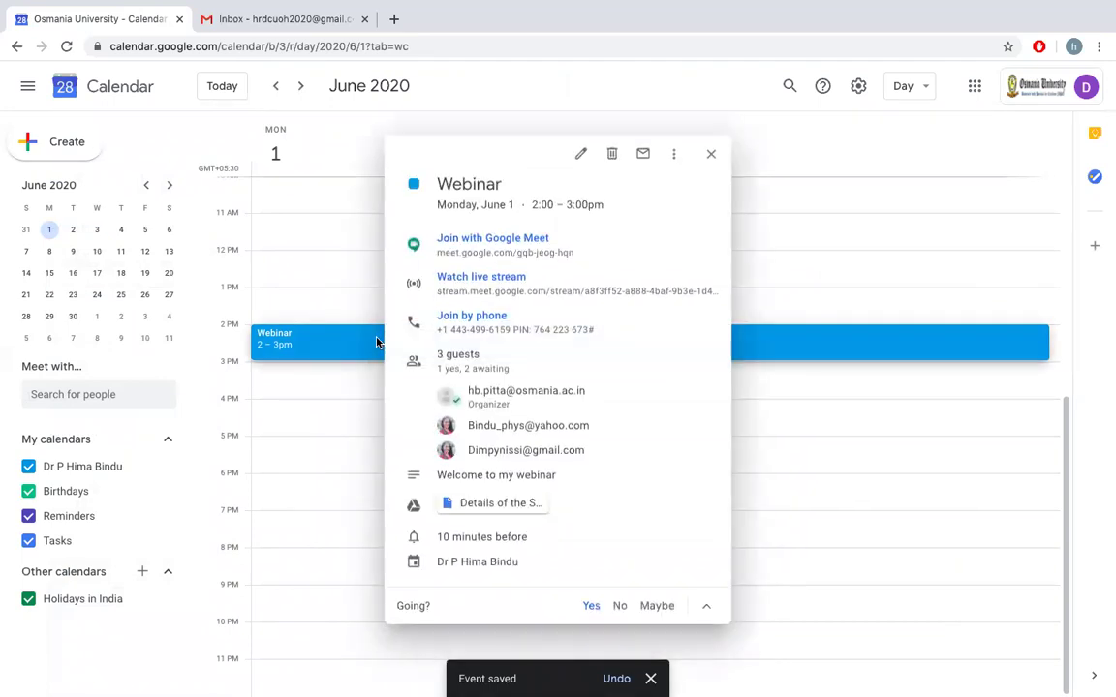
pyautogui.click(493, 239)
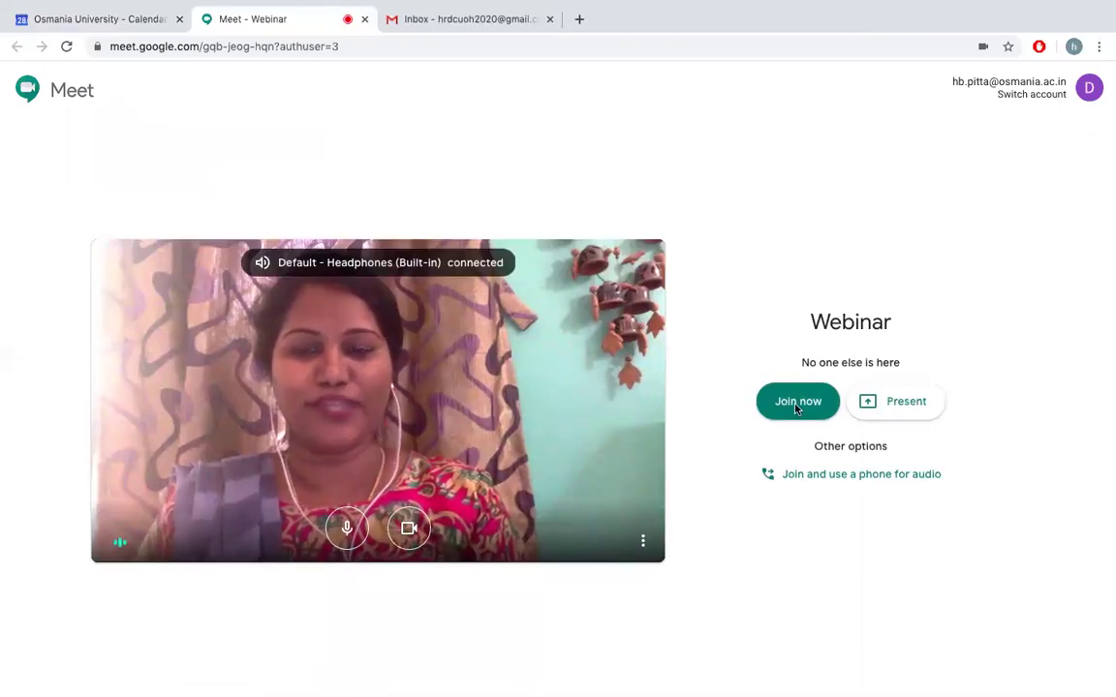
pyautogui.click(348, 529)
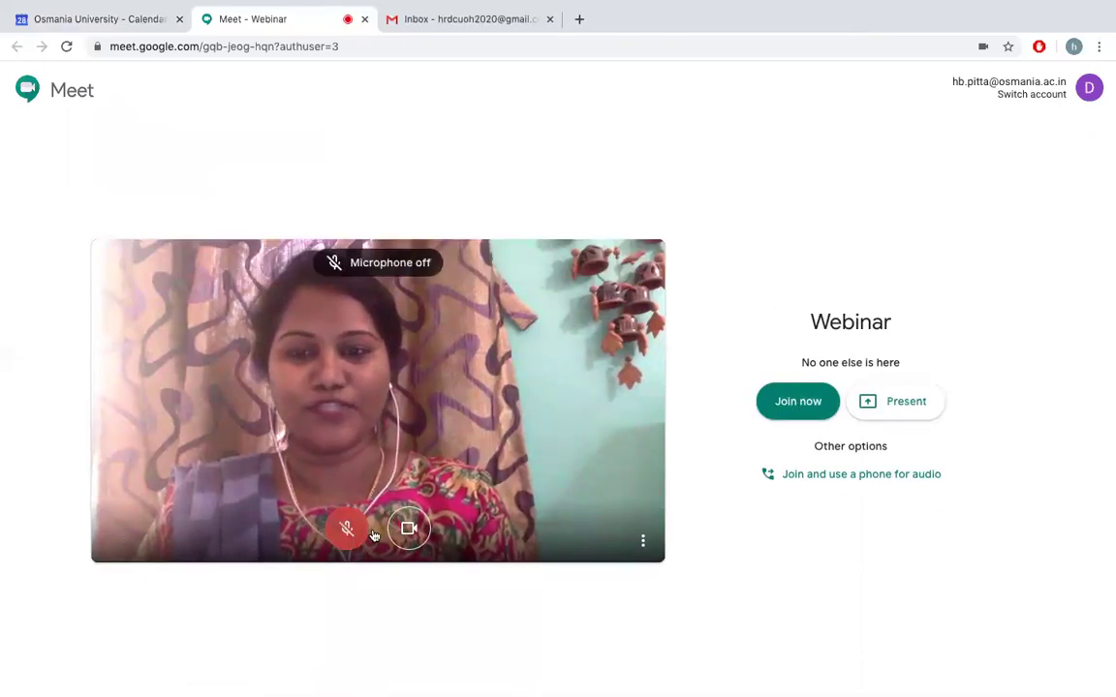
pyautogui.click(409, 528)
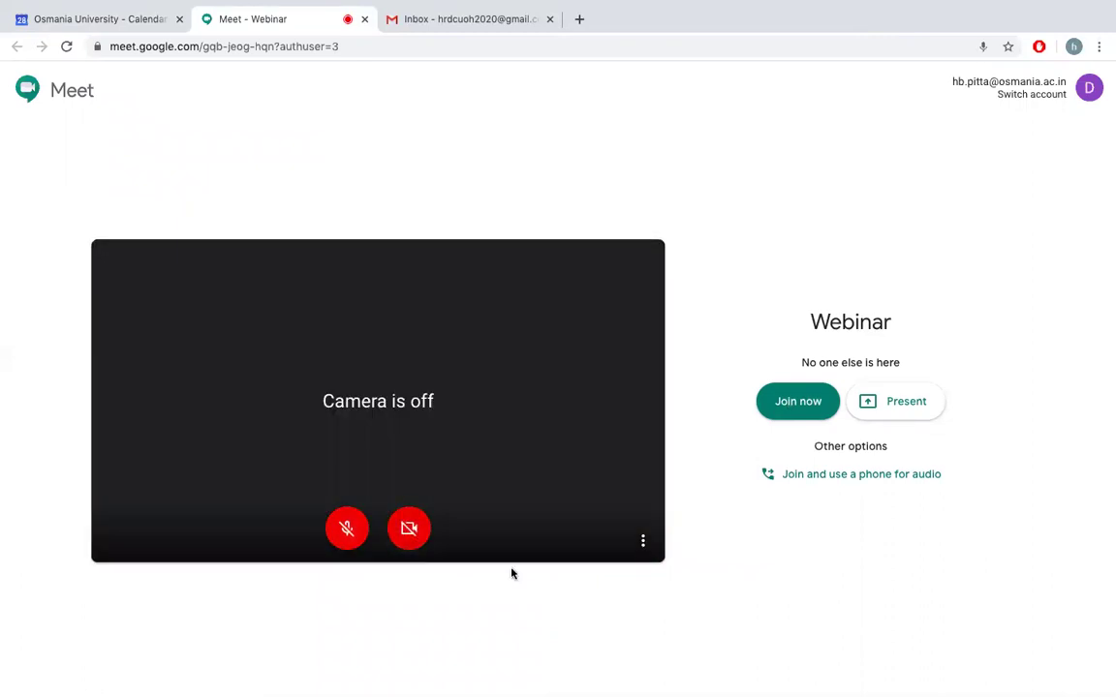
pyautogui.click(797, 403)
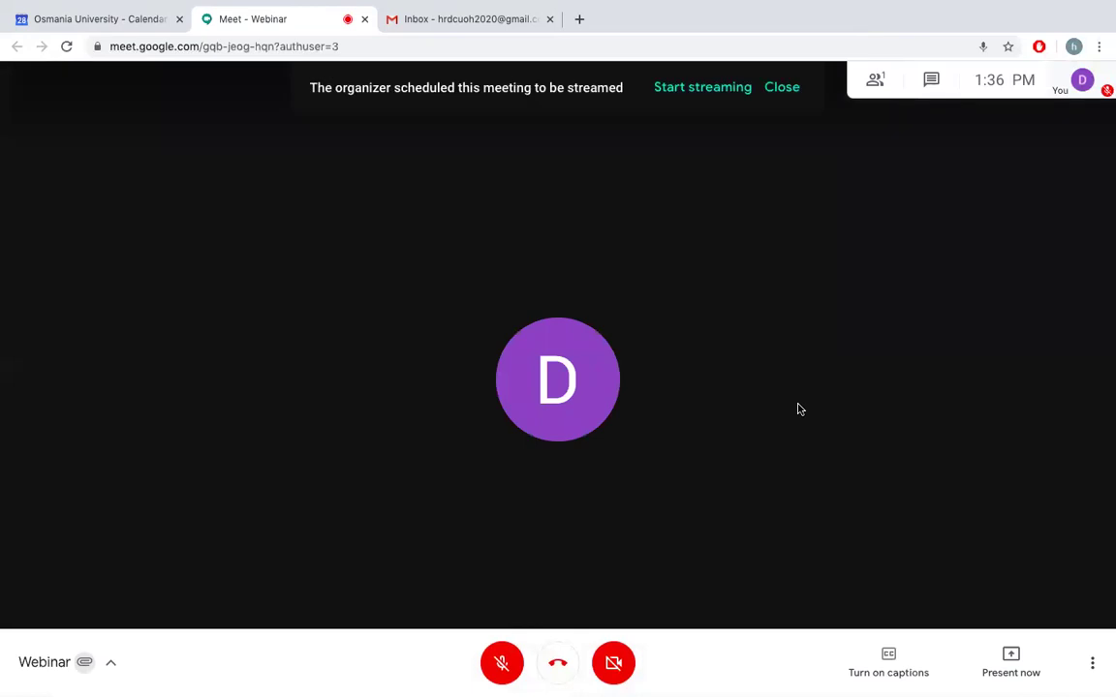
# Start live streaming the meeting, and turn the camera on and off again.
pyautogui.click(695, 89)
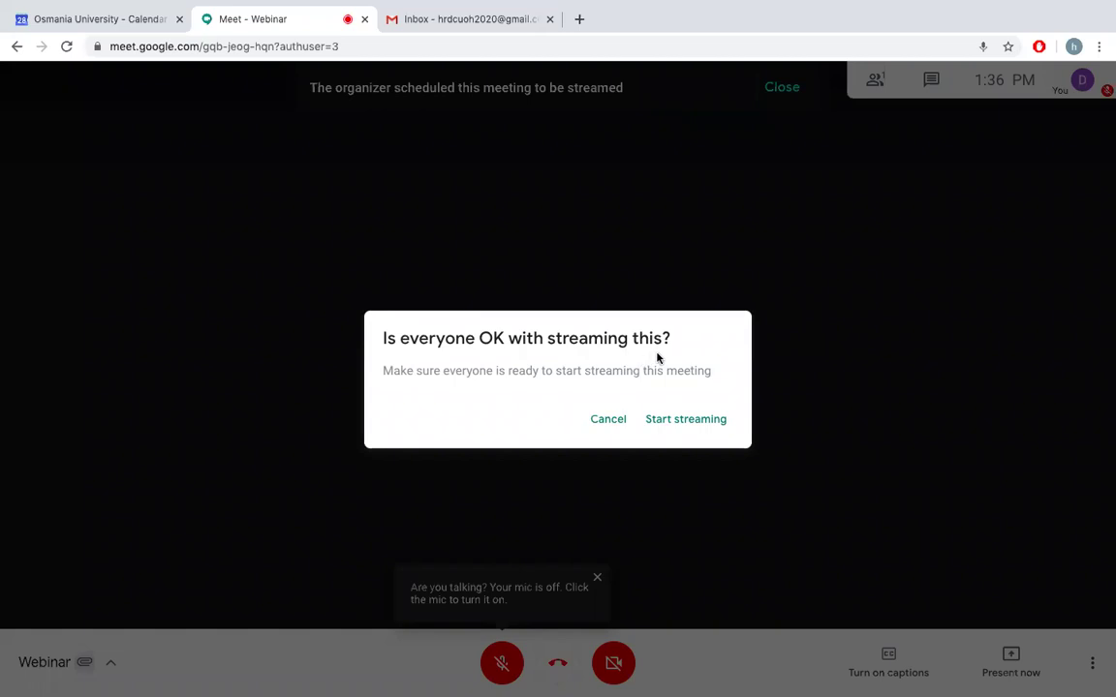
pyautogui.click(685, 422)
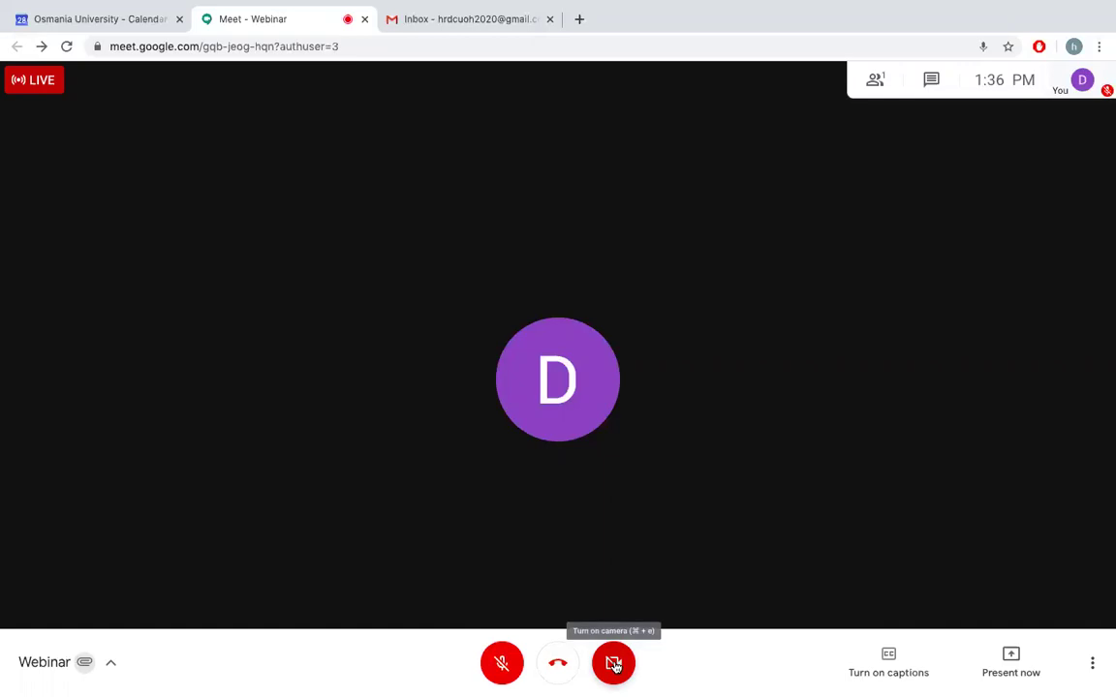
pyautogui.click(613, 664)
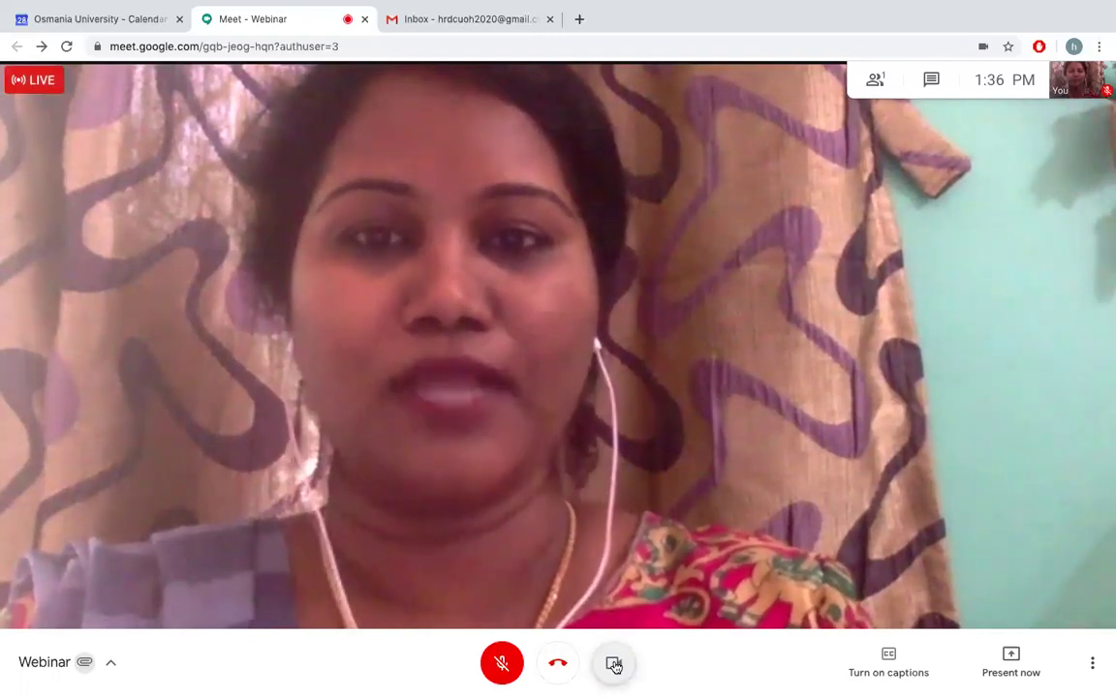
pyautogui.click(613, 664)
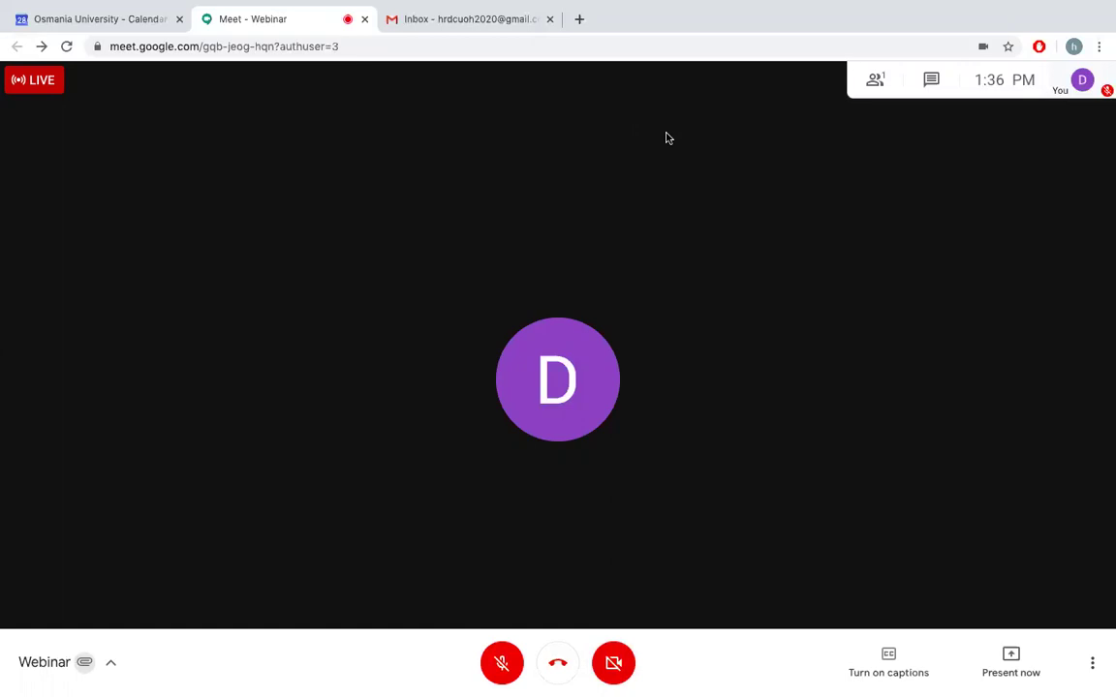
# Present the entire screen to the meeting.
pyautogui.click(1017, 665)
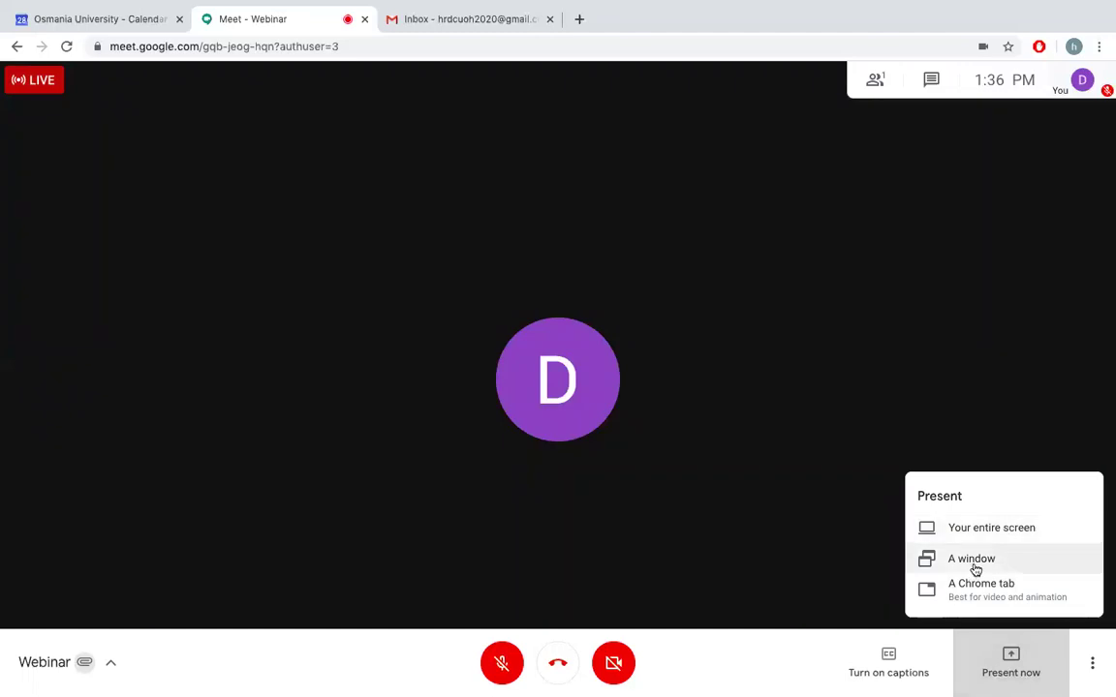
pyautogui.click(988, 528)
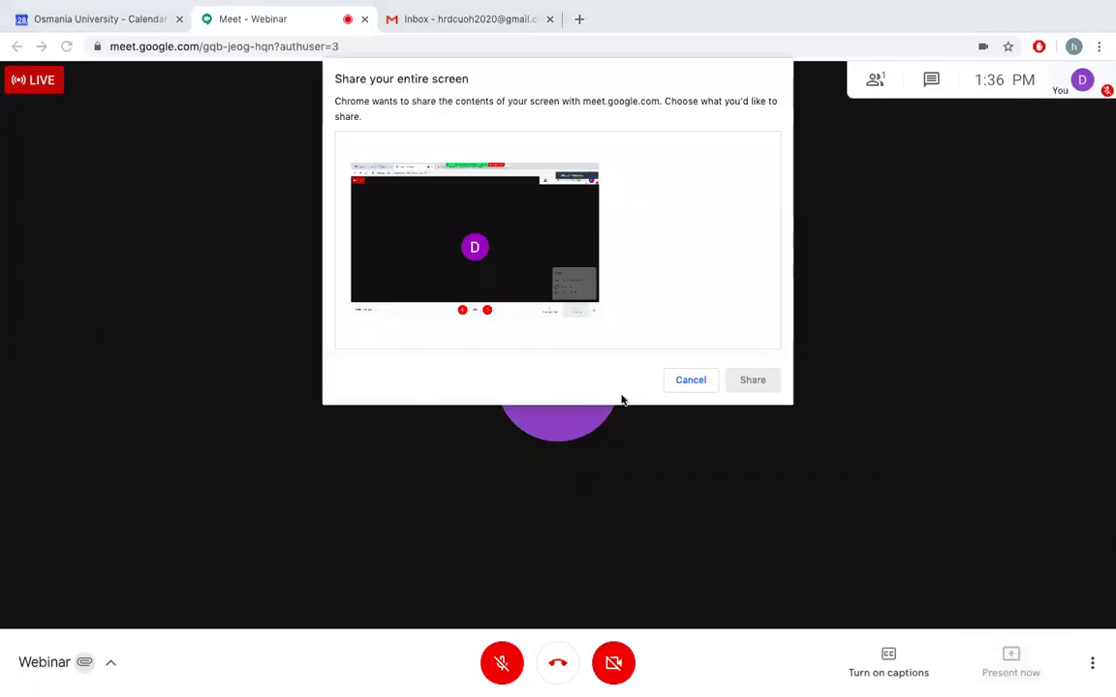
pyautogui.click(546, 222)
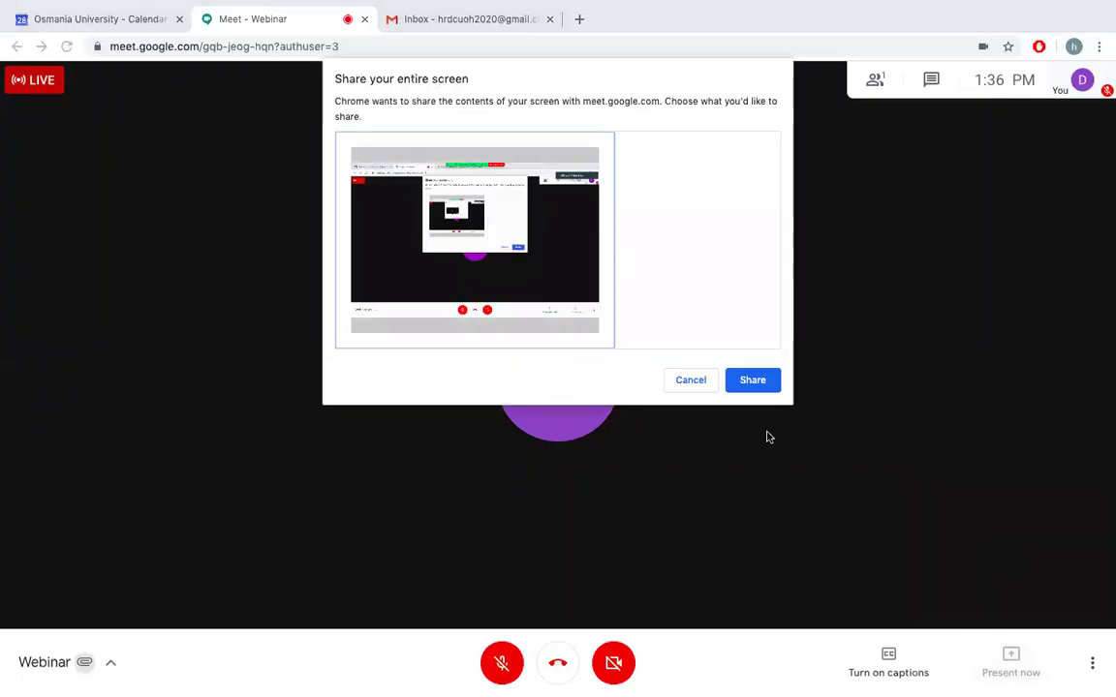
pyautogui.click(753, 380)
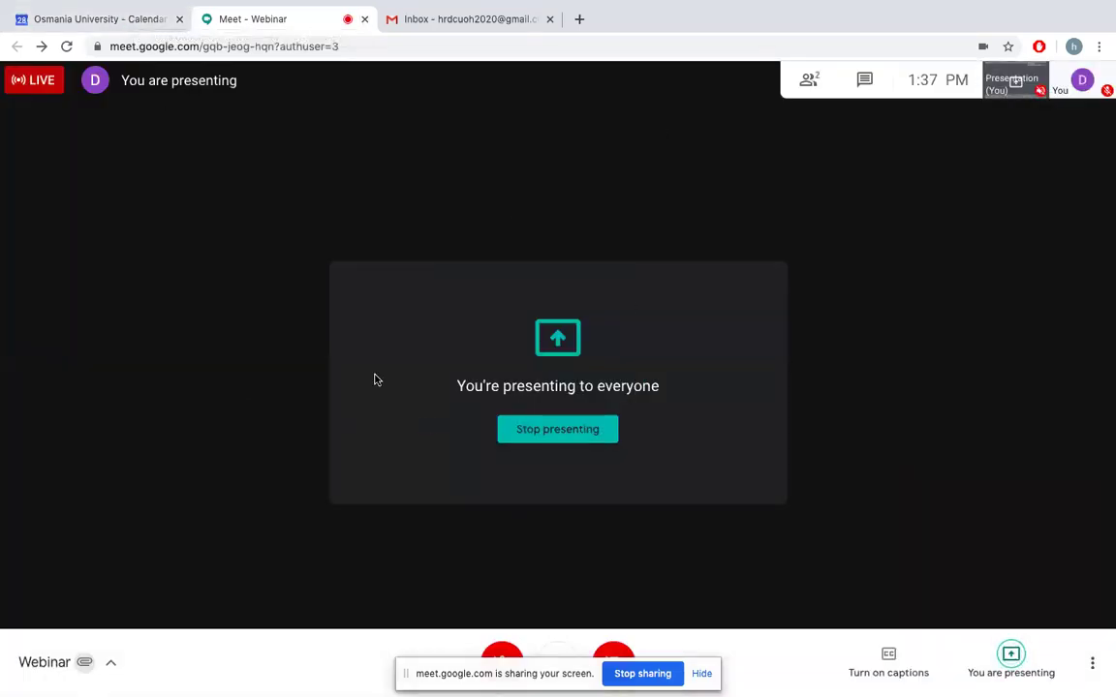
# Switch to Excel while presenting and close its template gallery window.
pyautogui.moveTo(819, 678)
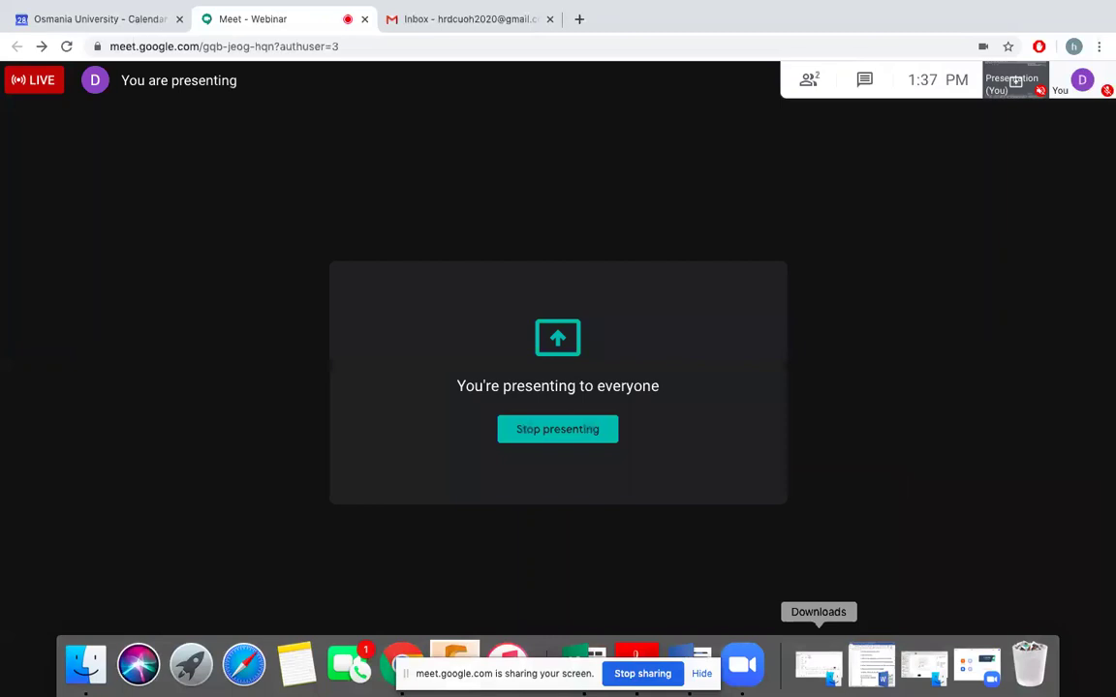
pyautogui.click(584, 654)
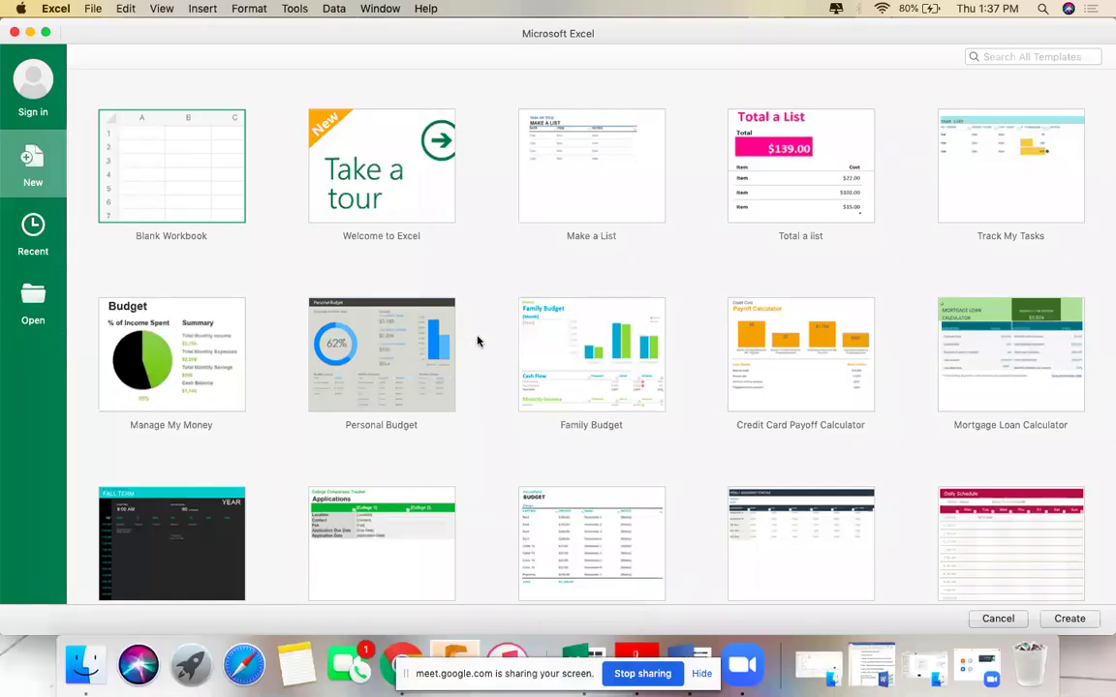
pyautogui.click(396, 661)
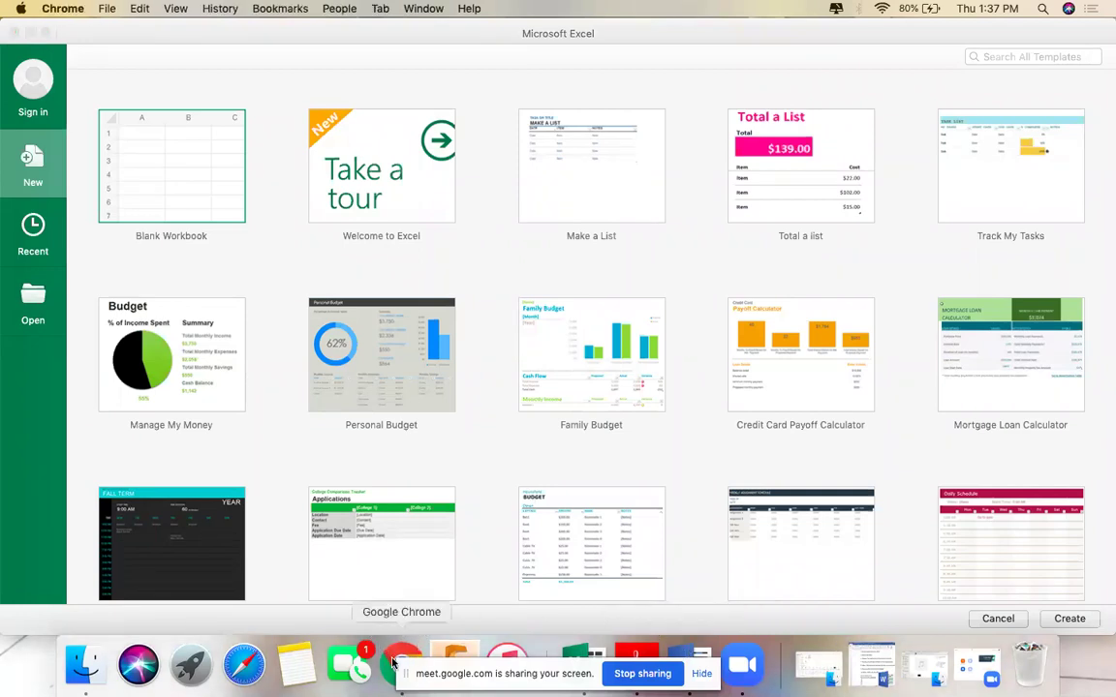
pyautogui.click(13, 32)
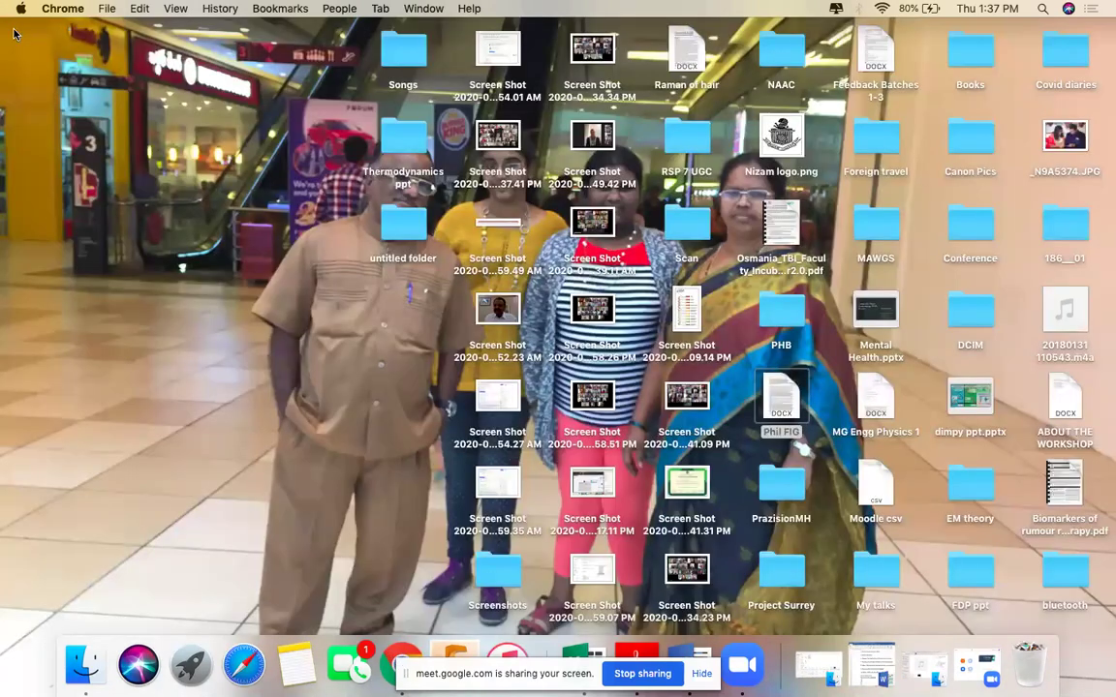
# Return to the Google Meet call in Chrome and stop presenting the screen.
pyautogui.click(397, 665)
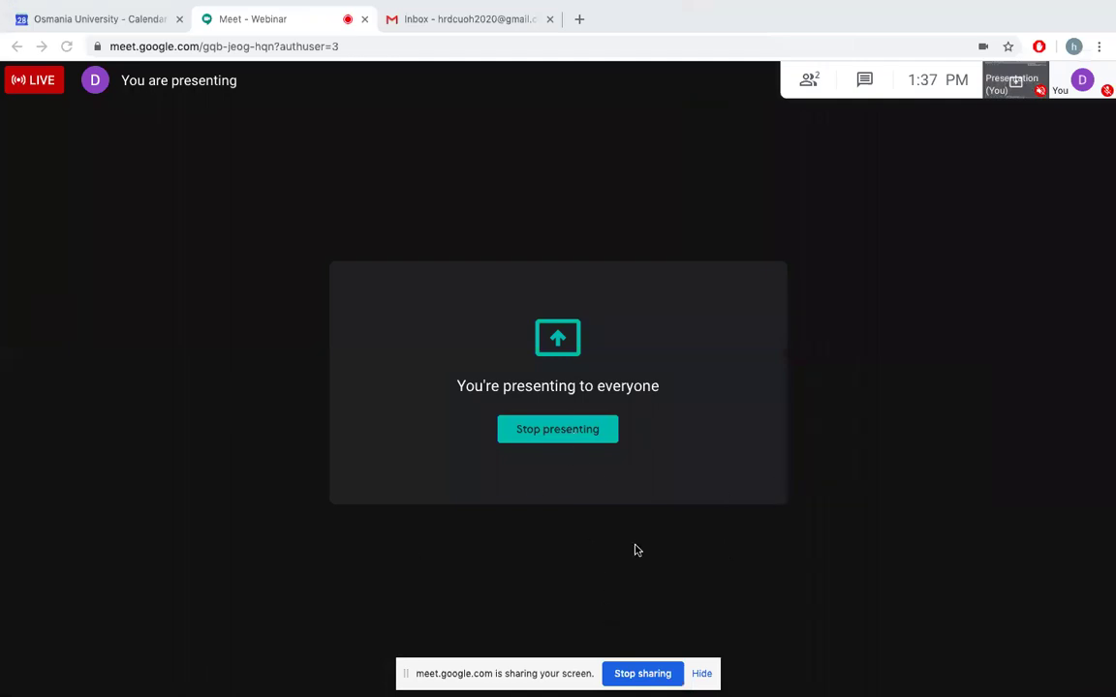
pyautogui.click(581, 438)
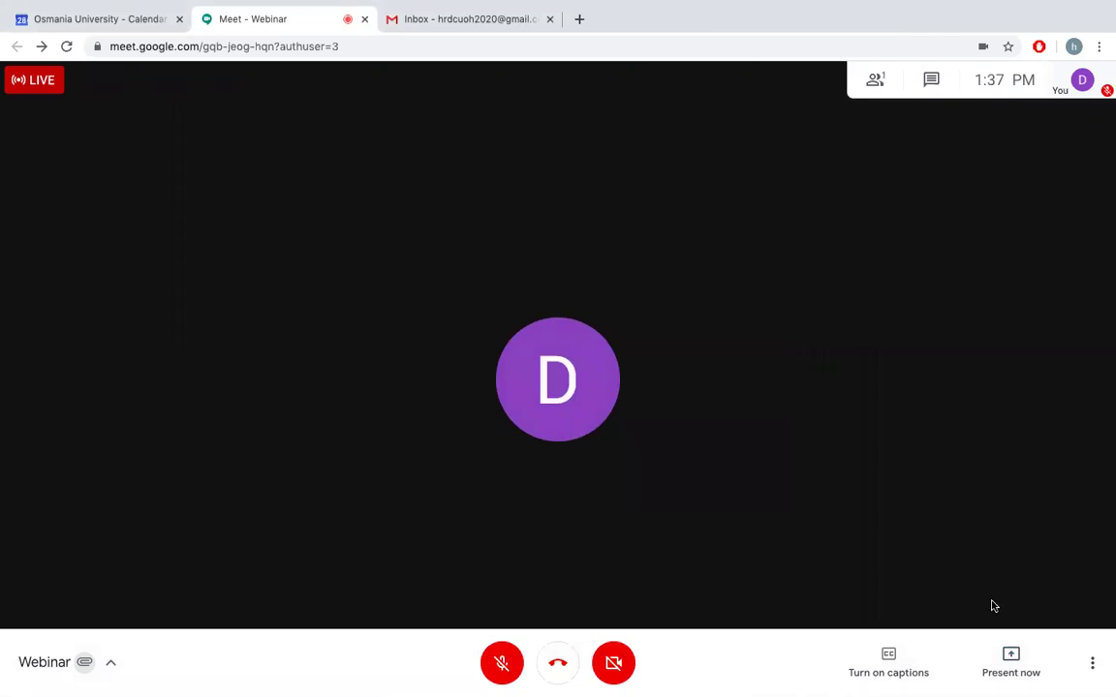
# Start recording the meeting and accept the consent notice.
pyautogui.click(1092, 662)
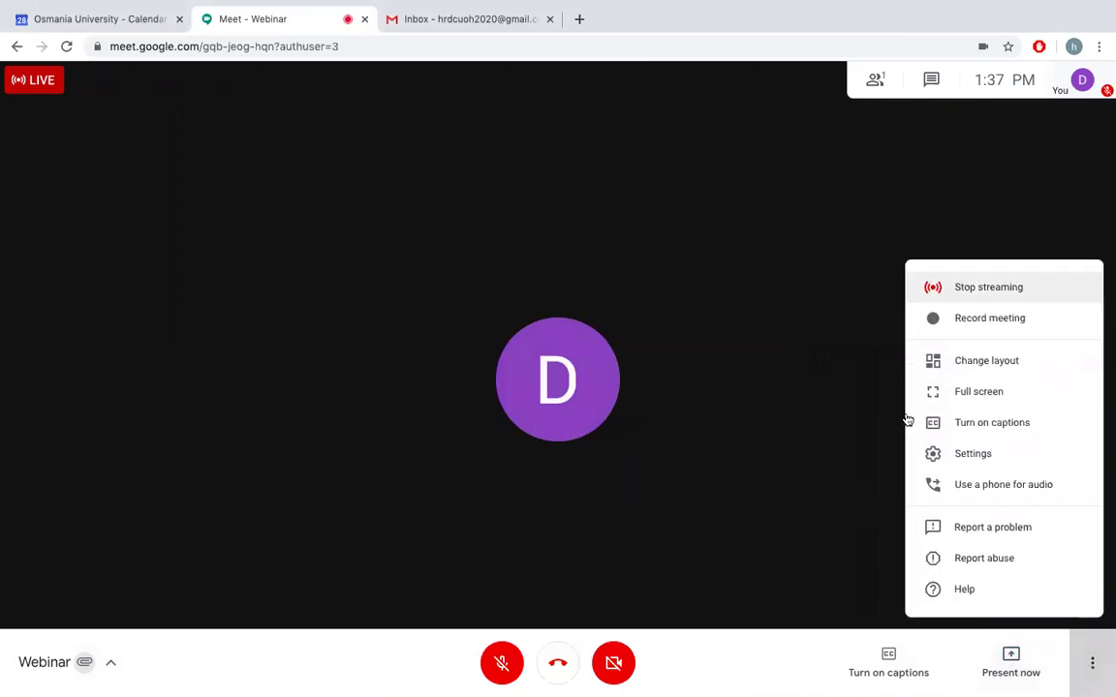
pyautogui.click(1004, 329)
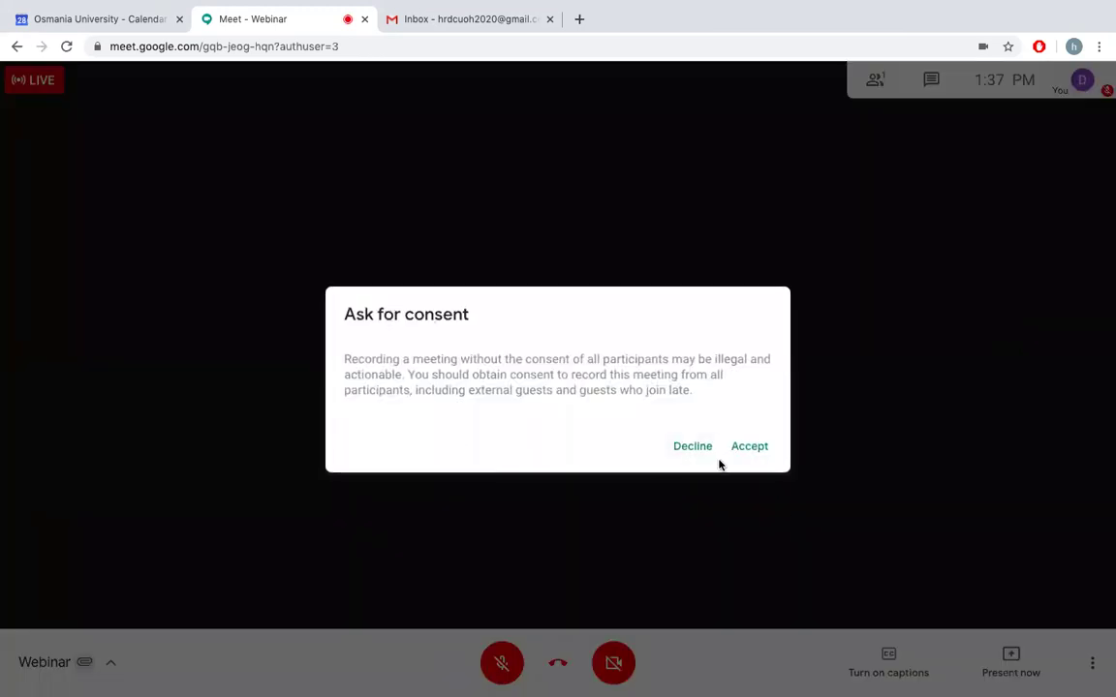
pyautogui.click(750, 447)
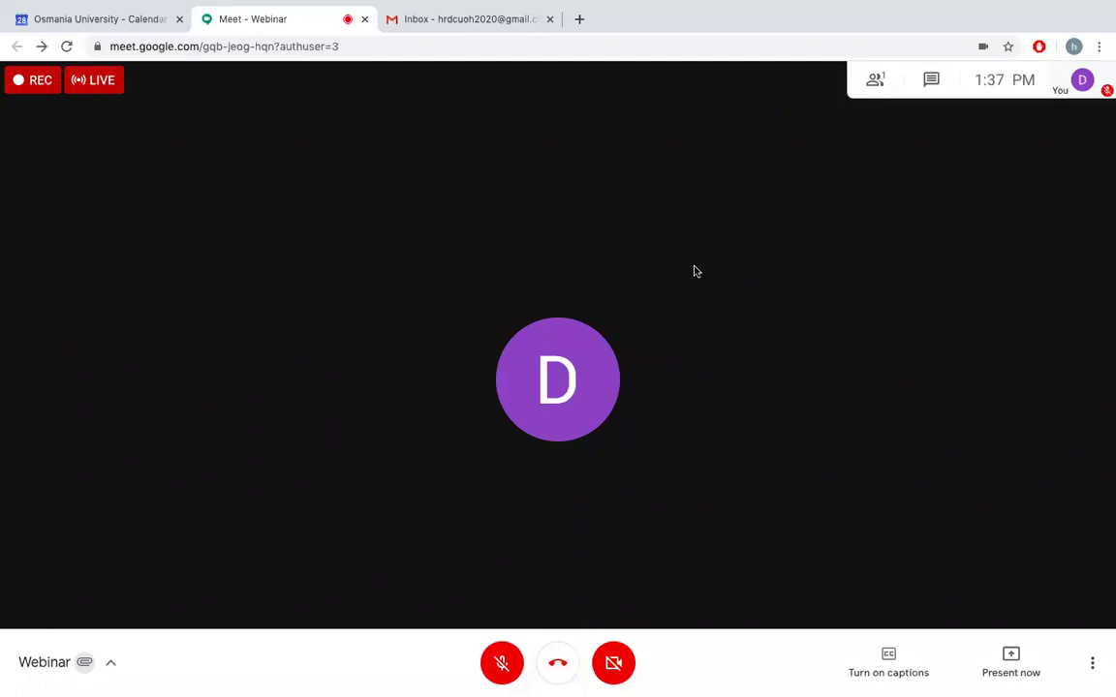
# Stop the meeting recording and confirm it.
pyautogui.click(1094, 664)
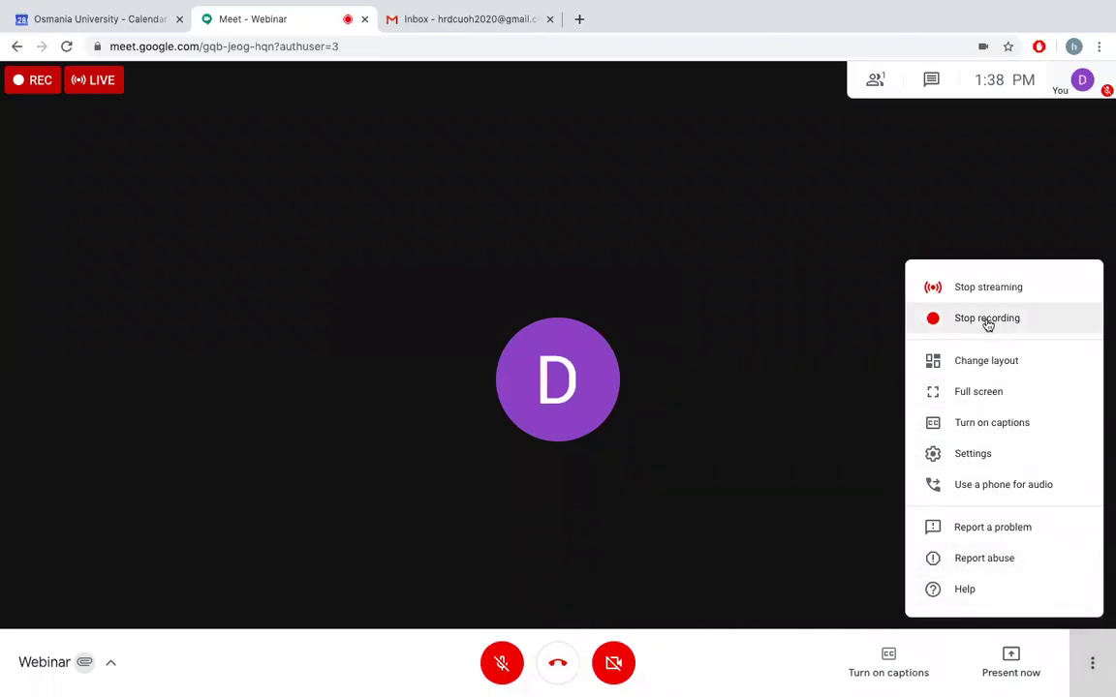
pyautogui.click(987, 321)
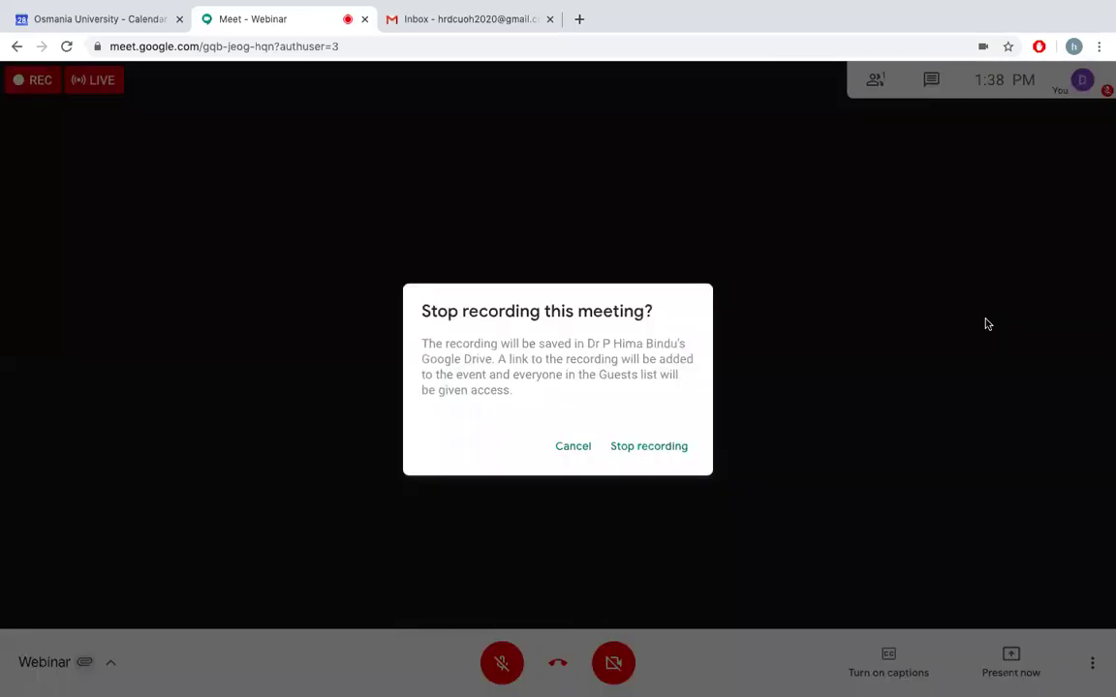
pyautogui.click(655, 448)
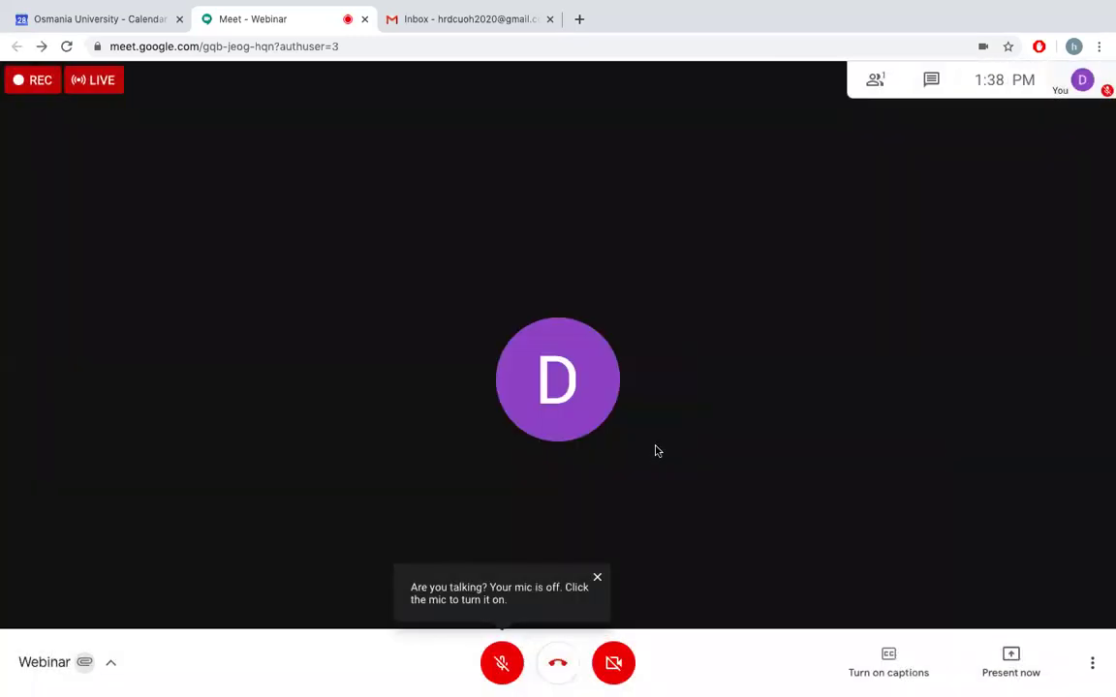